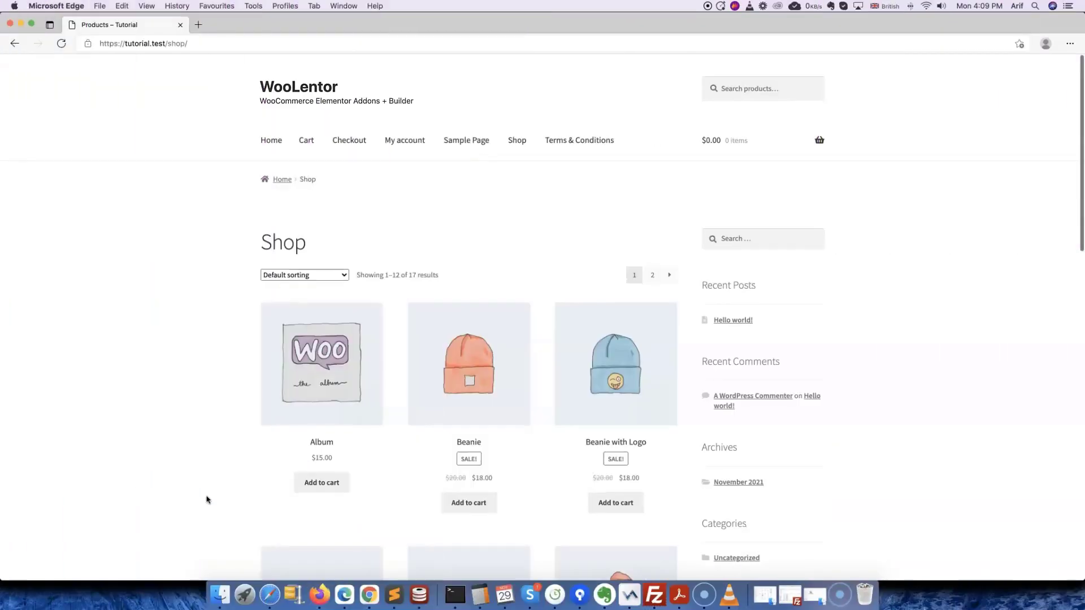
# Add the Beanie, Cap and Single products to the cart.
pyautogui.click(473, 504)
pyautogui.scroll(-5, 474, 508)
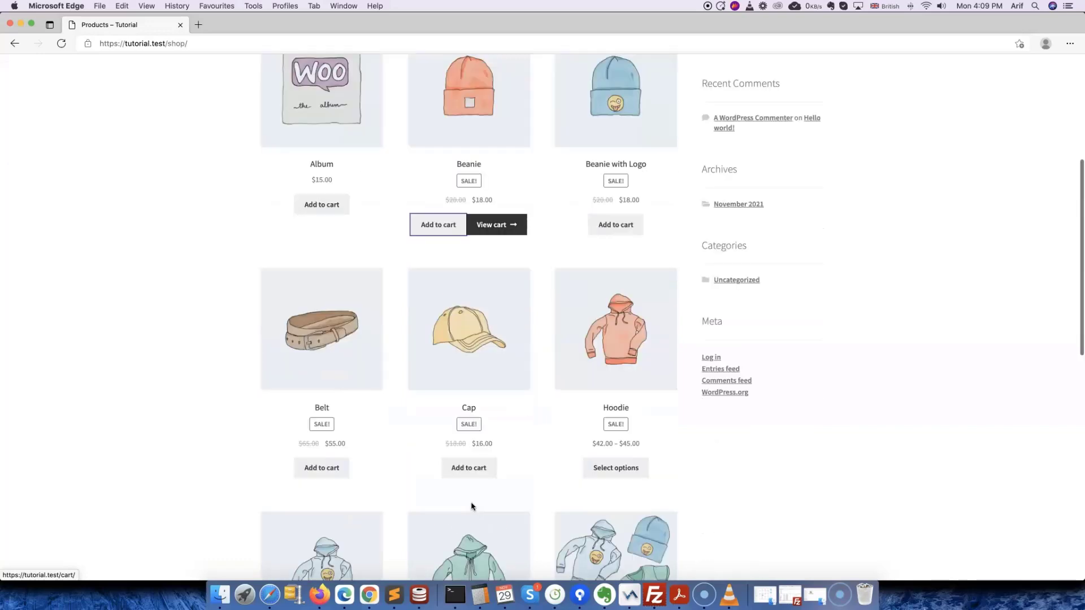
pyautogui.click(464, 473)
pyautogui.scroll(-5, 472, 485)
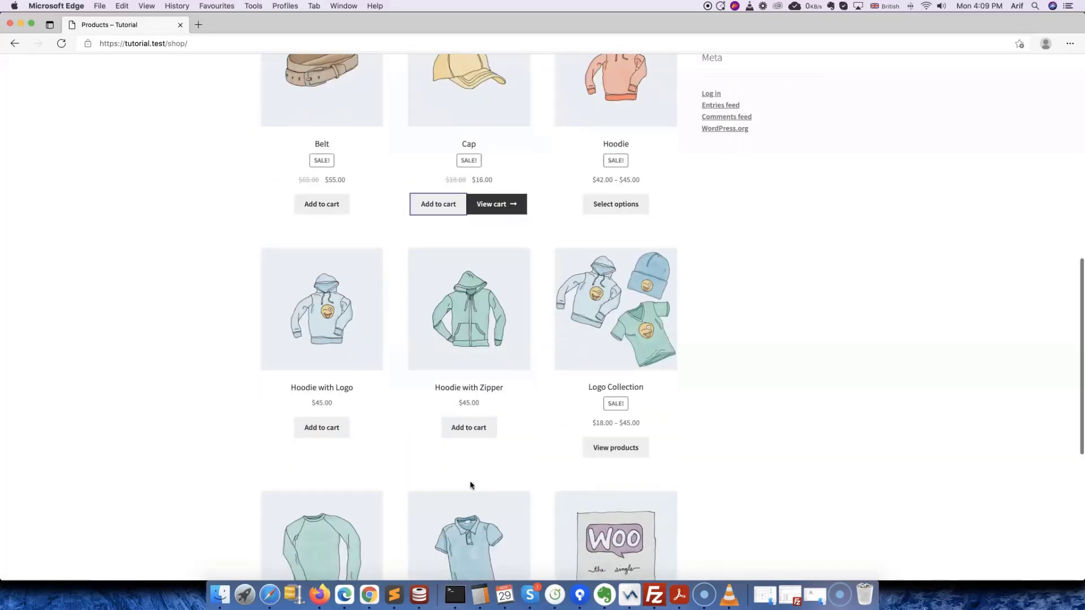
pyautogui.scroll(-2, 642, 531)
pyautogui.scroll(-2, 643, 532)
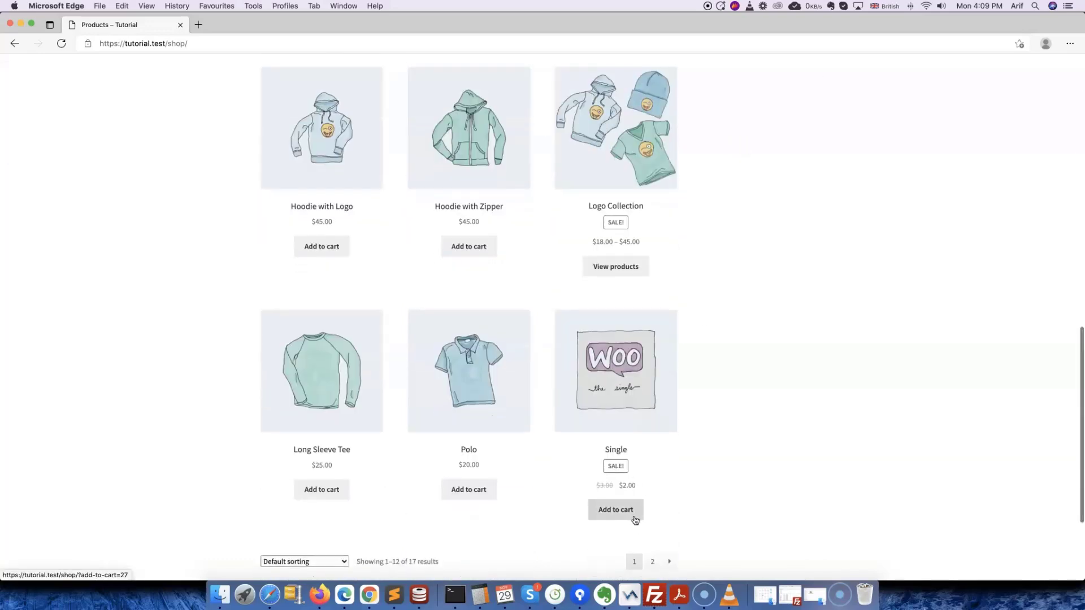
pyautogui.click(630, 517)
pyautogui.scroll(-1, 629, 520)
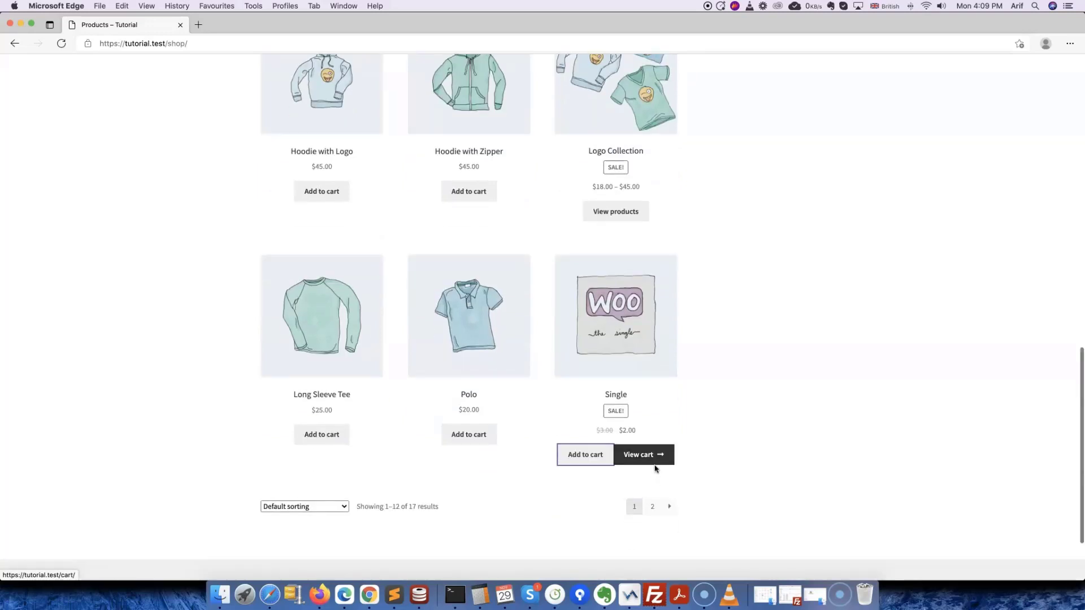
# Open the cart and scroll through the WooLentor checkout totalling $41.00.
pyautogui.click(654, 460)
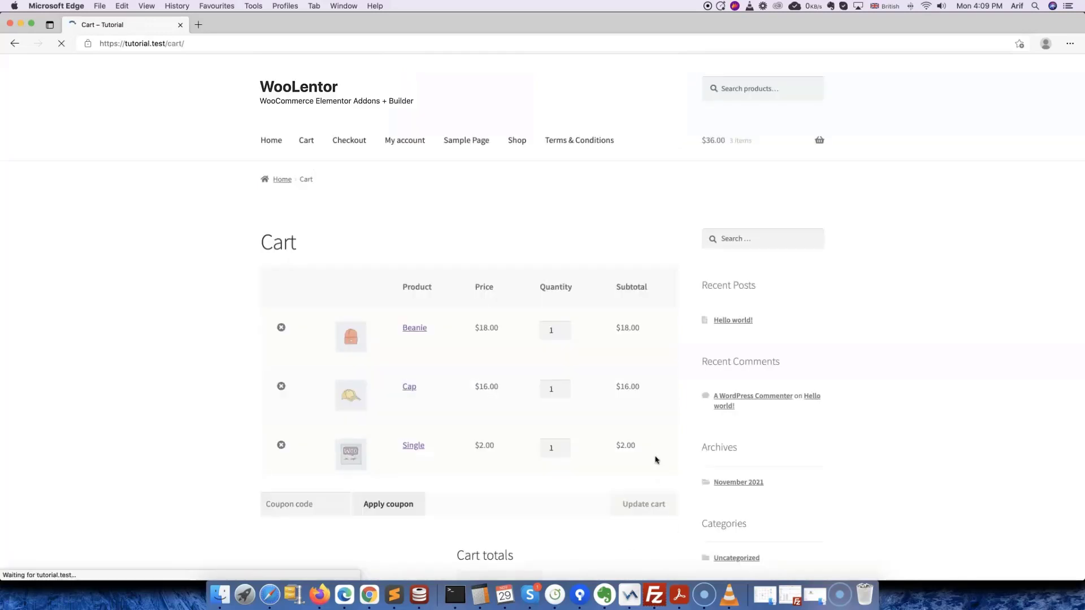
pyautogui.scroll(-4, 601, 467)
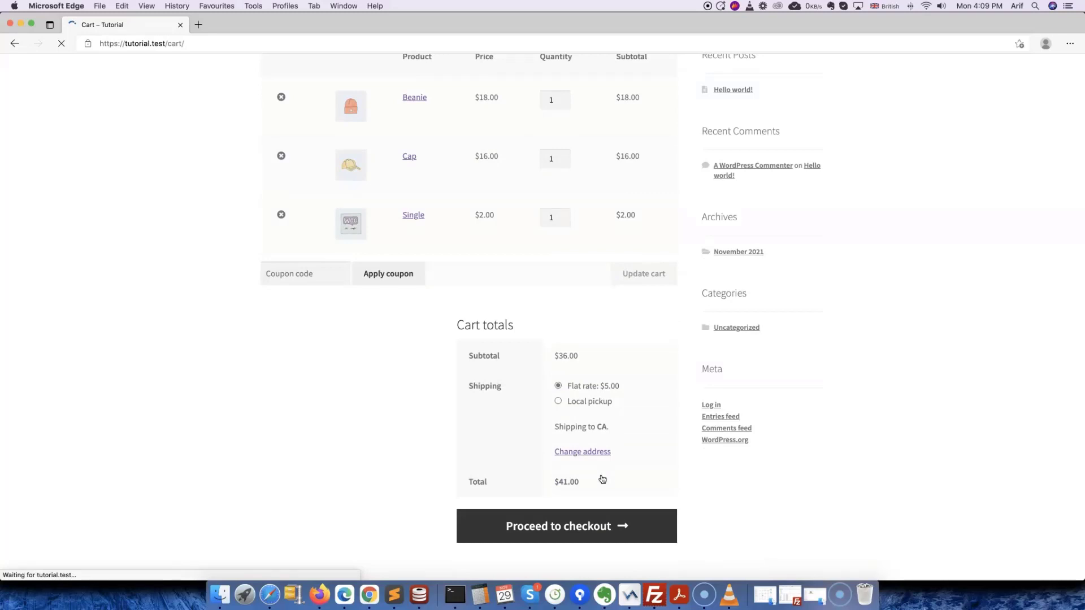
pyautogui.scroll(-2, 603, 479)
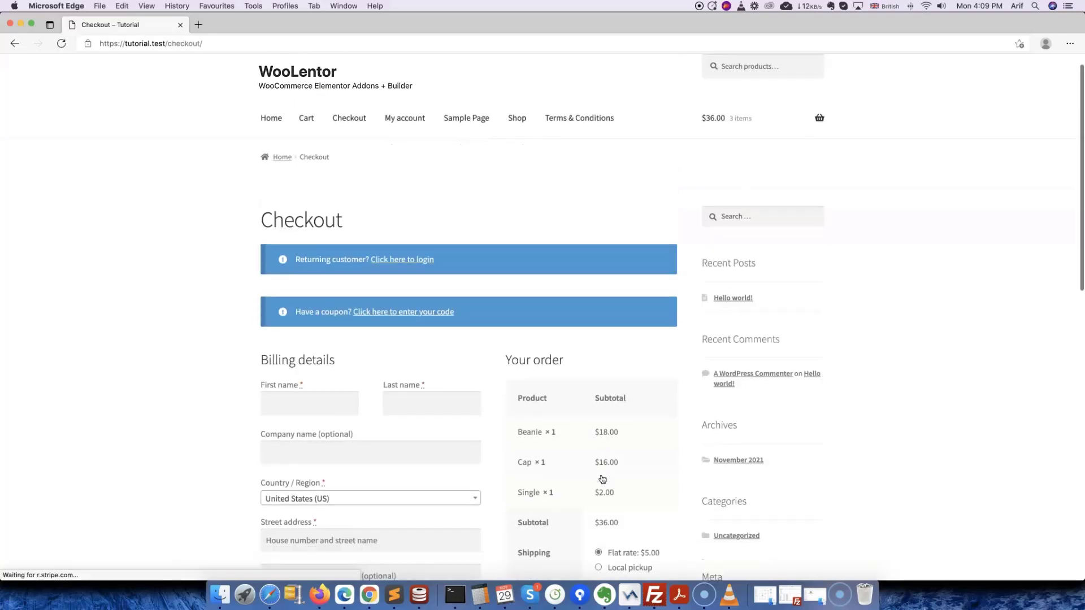
pyautogui.scroll(-1, 602, 479)
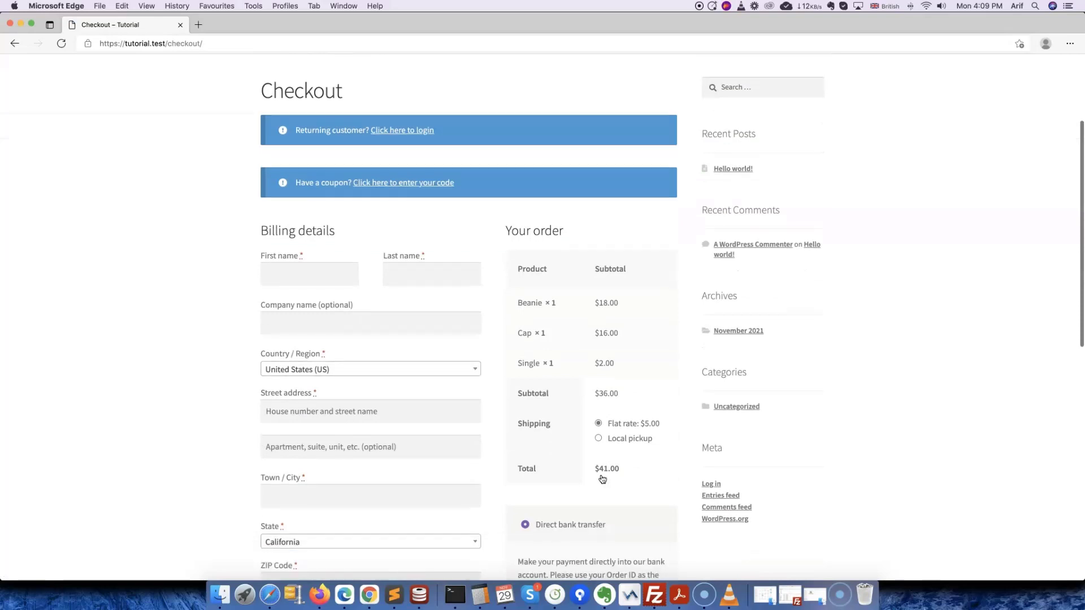
pyautogui.scroll(-3, 603, 479)
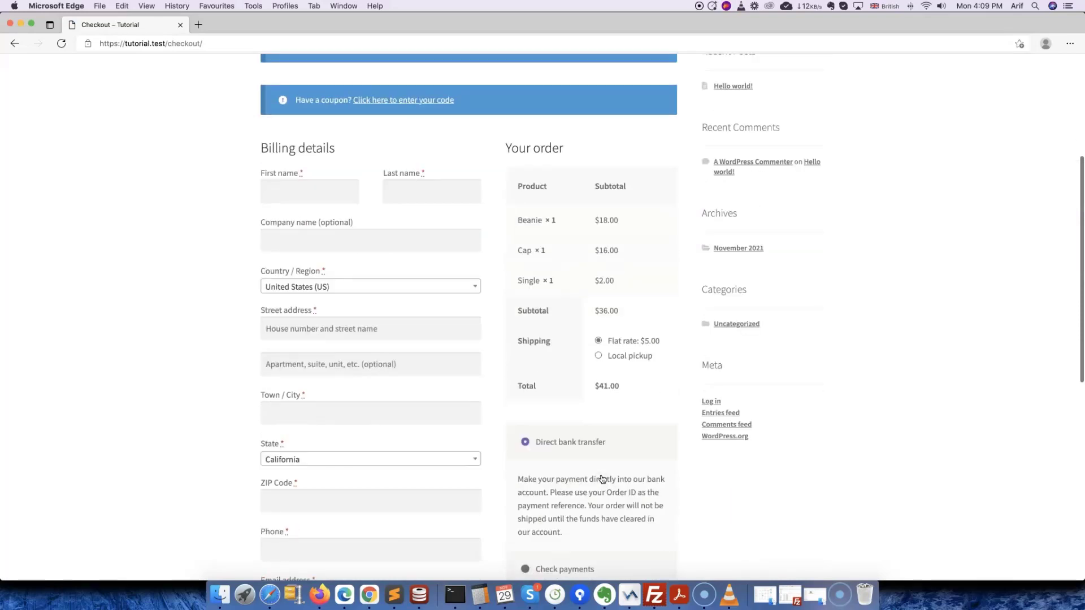
pyautogui.scroll(-5, 602, 479)
pyautogui.scroll(-3, 678, 487)
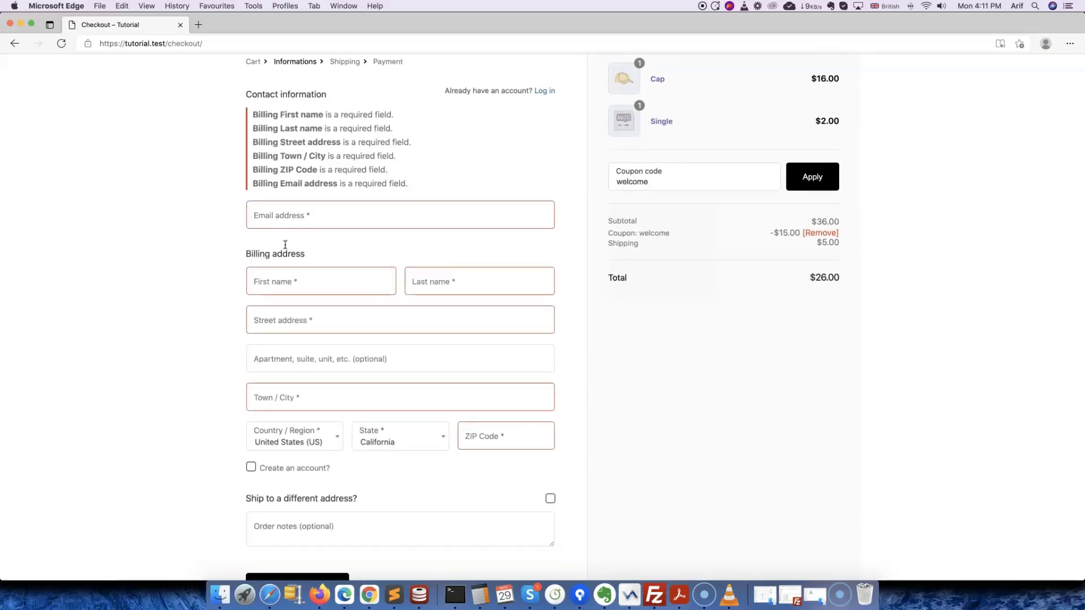
# Fill the checkout e-mail and the customer's first and last name from saved data.
pyautogui.click(289, 220)
pyautogui.click(277, 278)
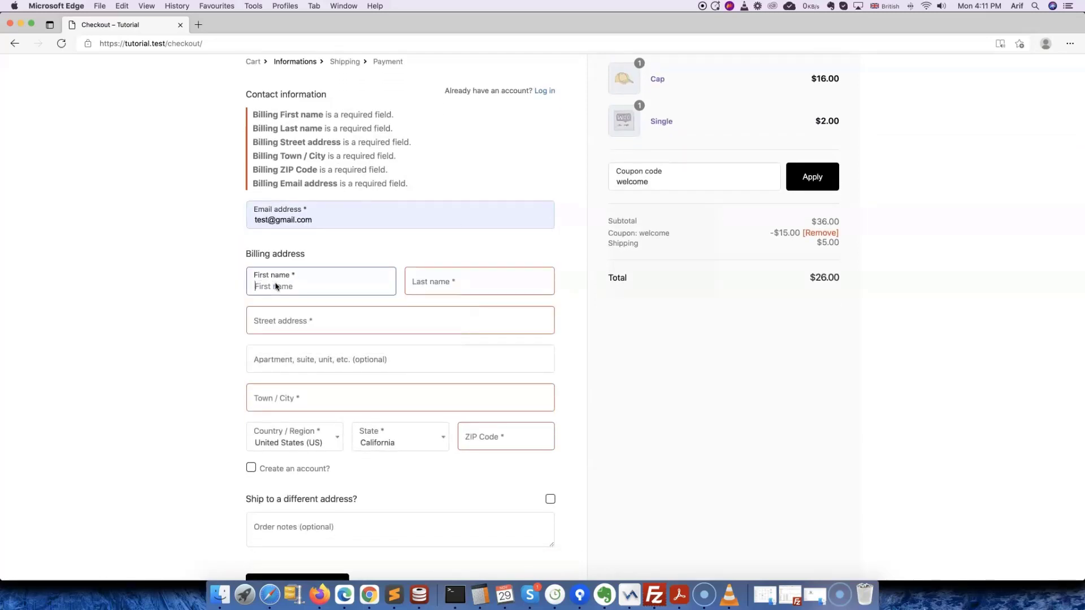
pyautogui.click(276, 284)
pyautogui.write('John')
pyautogui.click(435, 283)
pyautogui.write('Smi')
pyautogui.click(418, 318)
# Enter the customer's street address, town / city and ZIP code on the checkout.
pyautogui.click(340, 325)
pyautogui.write('California, Dhaka')
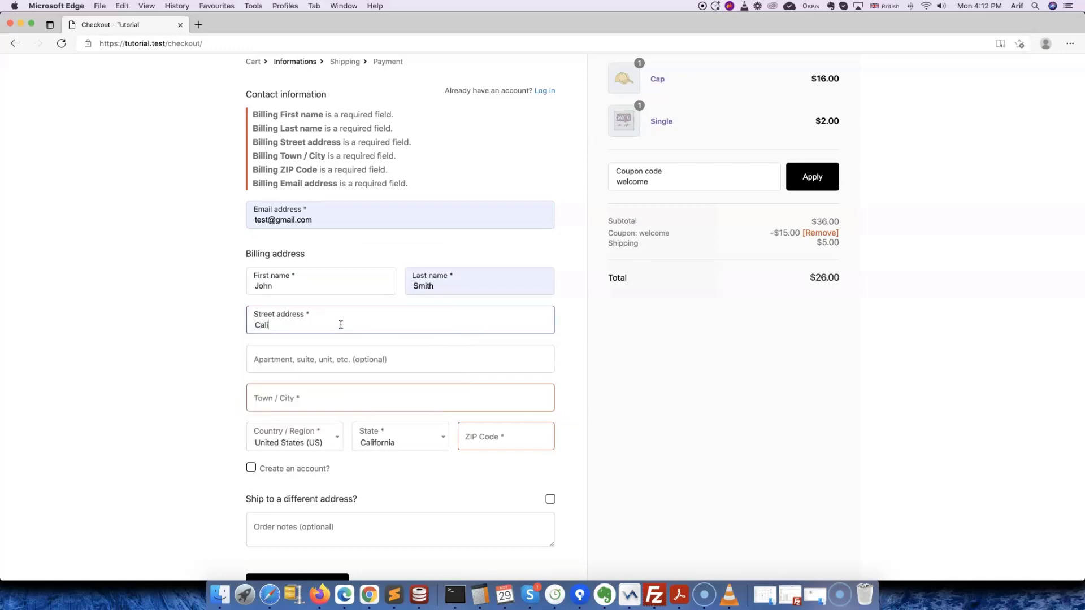
pyautogui.click(339, 403)
pyautogui.write('California')
pyautogui.click(484, 438)
pyautogui.write('19230')
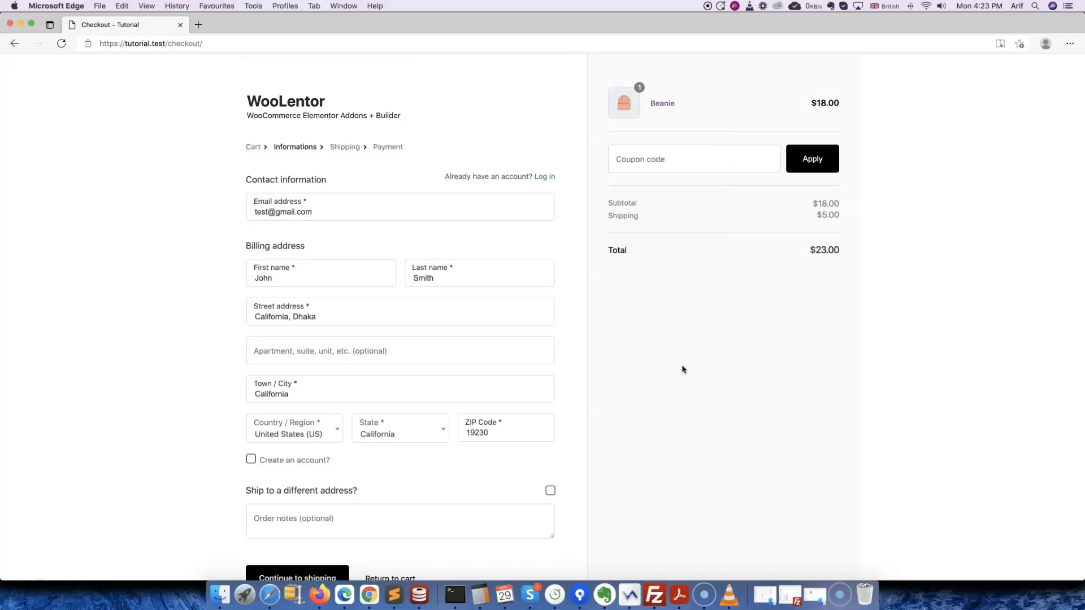
pyautogui.scroll(-1, 682, 369)
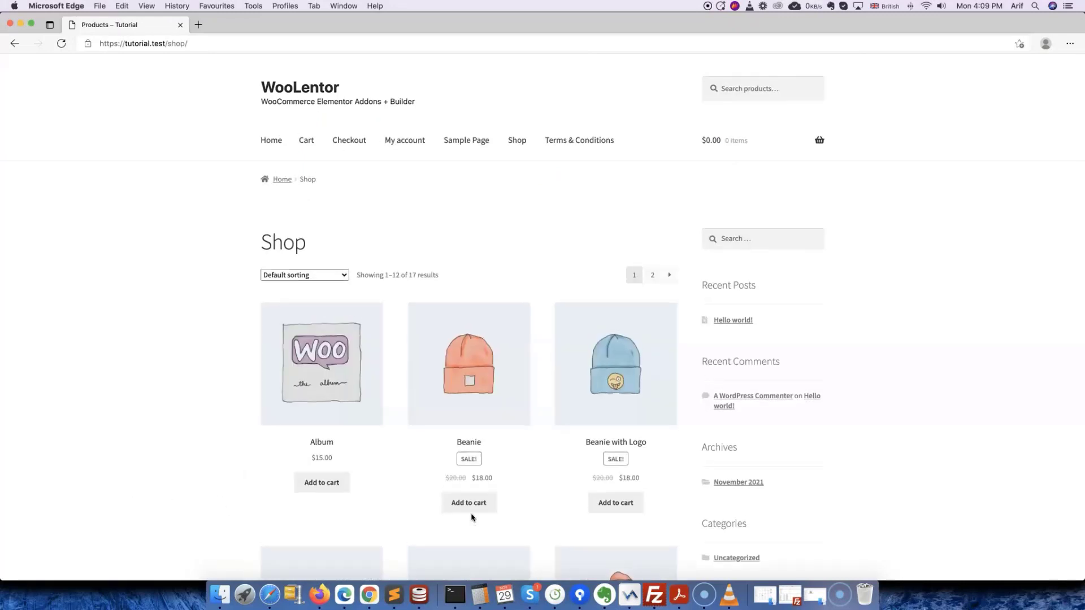
# Add the Beanie, Cap and Single back into the cart.
pyautogui.click(468, 502)
pyautogui.scroll(-5, 471, 498)
pyautogui.click(471, 470)
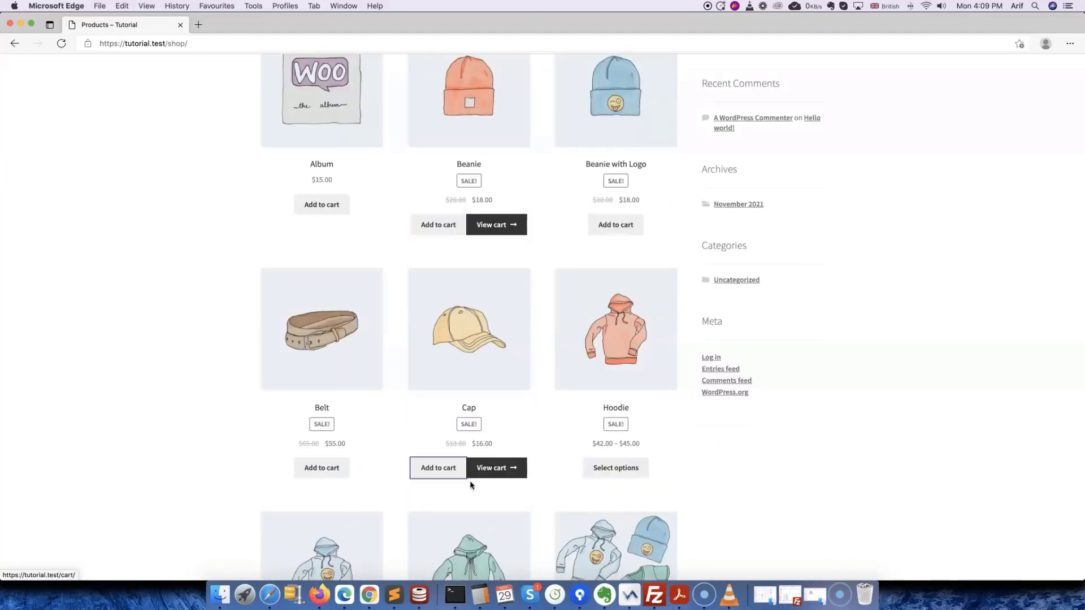
pyautogui.scroll(-2, 471, 480)
pyautogui.scroll(-6, 477, 480)
pyautogui.click(627, 511)
pyautogui.scroll(-1, 657, 460)
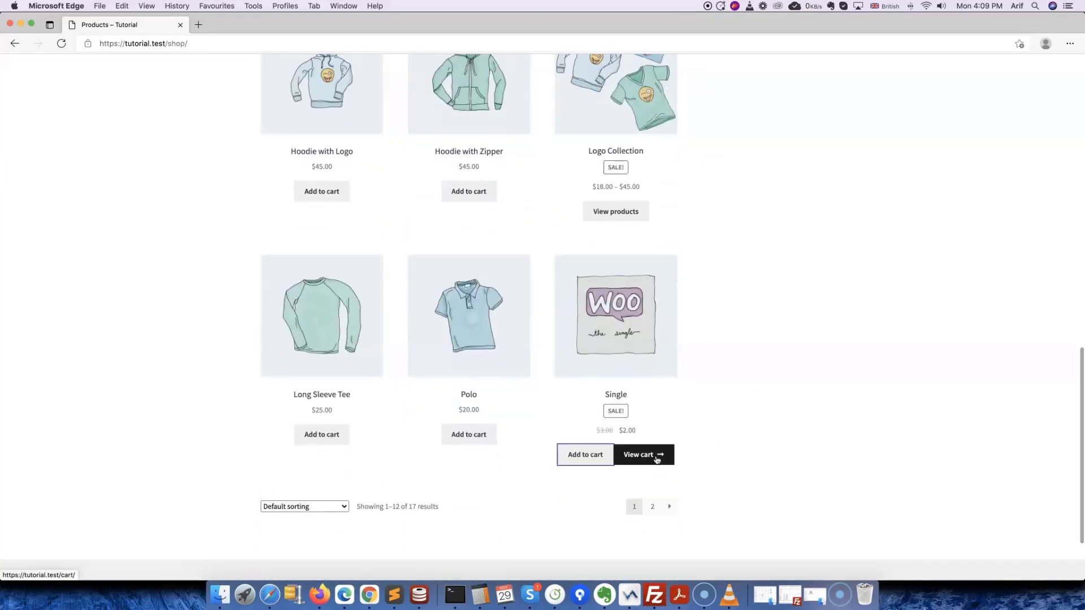
# Open the cart and review the default checkout form with its $41.00 total.
pyautogui.click(657, 460)
pyautogui.scroll(-4, 601, 469)
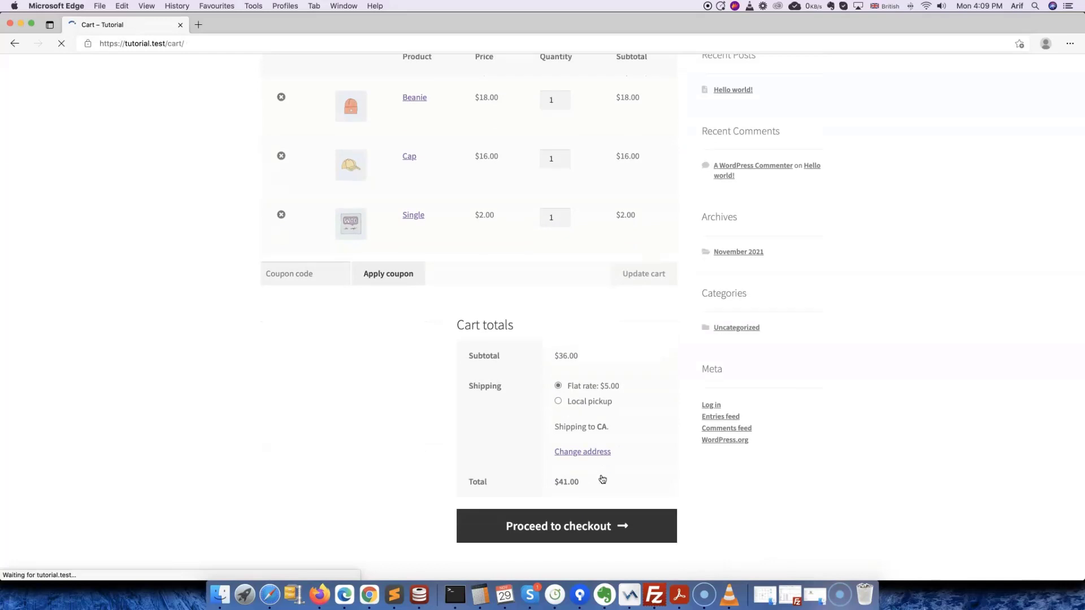
pyautogui.scroll(-3, 602, 479)
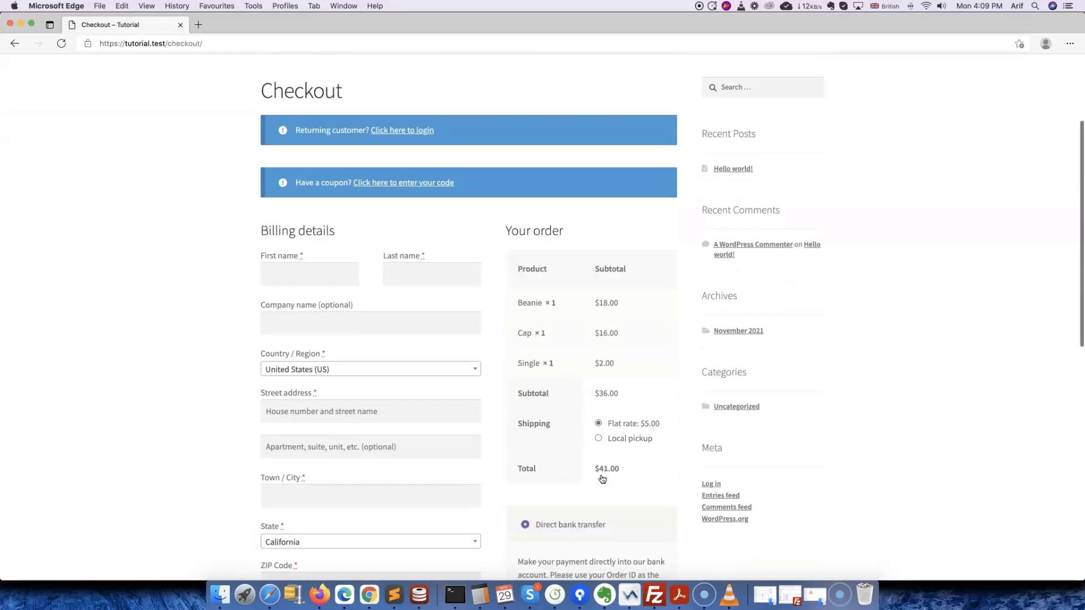
pyautogui.scroll(-1, 603, 479)
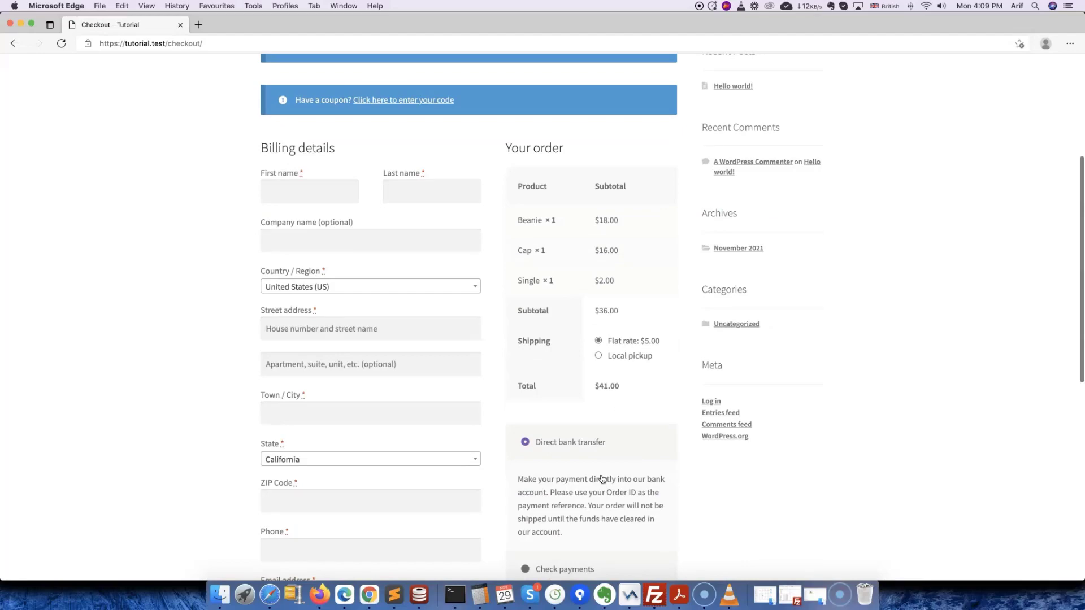
pyautogui.scroll(-3, 605, 480)
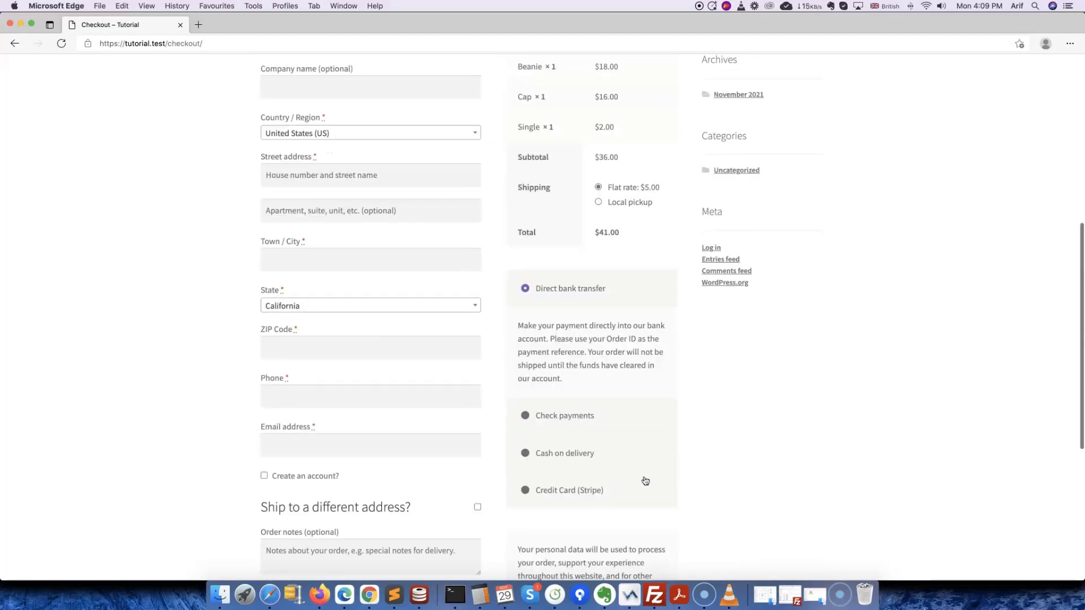
pyautogui.scroll(-1, 684, 497)
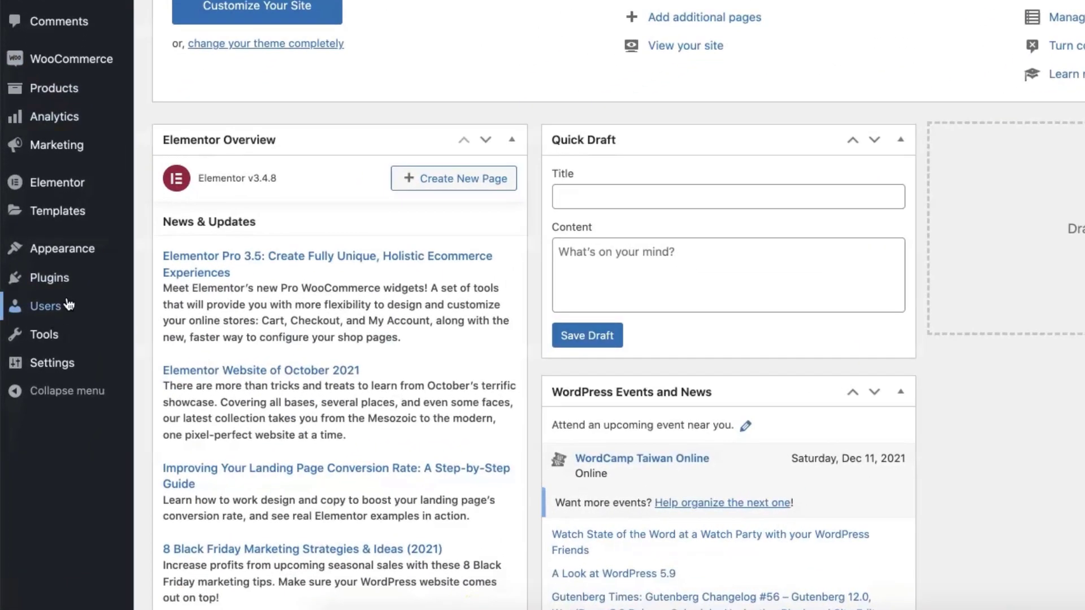
# Search the plugin directory for 'woolentor', then install and activate WooLentor.
pyautogui.moveTo(51, 365)
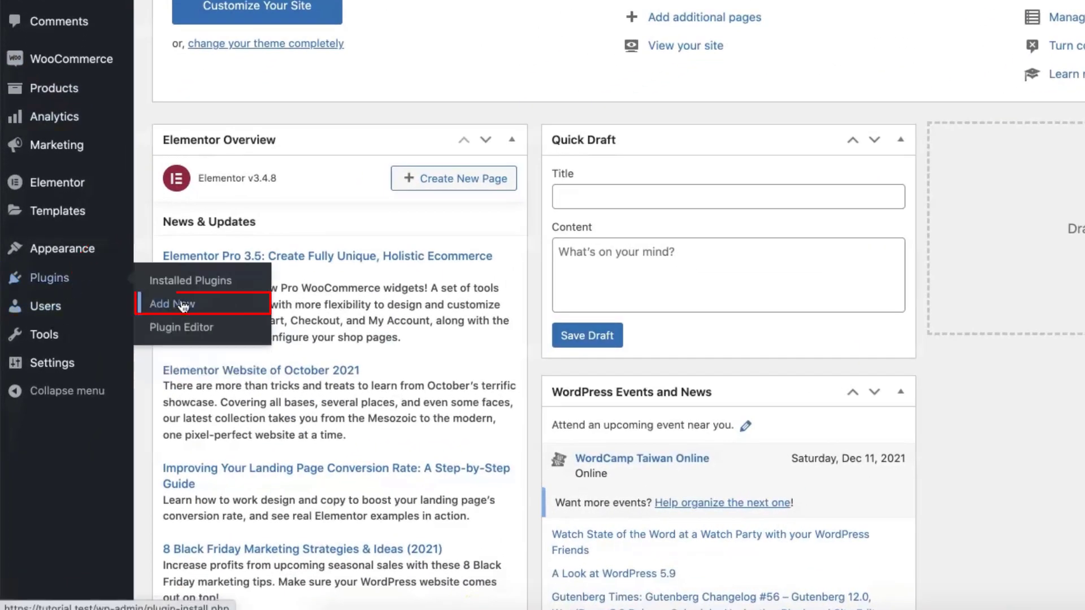
pyautogui.click(183, 304)
pyautogui.click(855, 148)
pyautogui.write('woolentor')
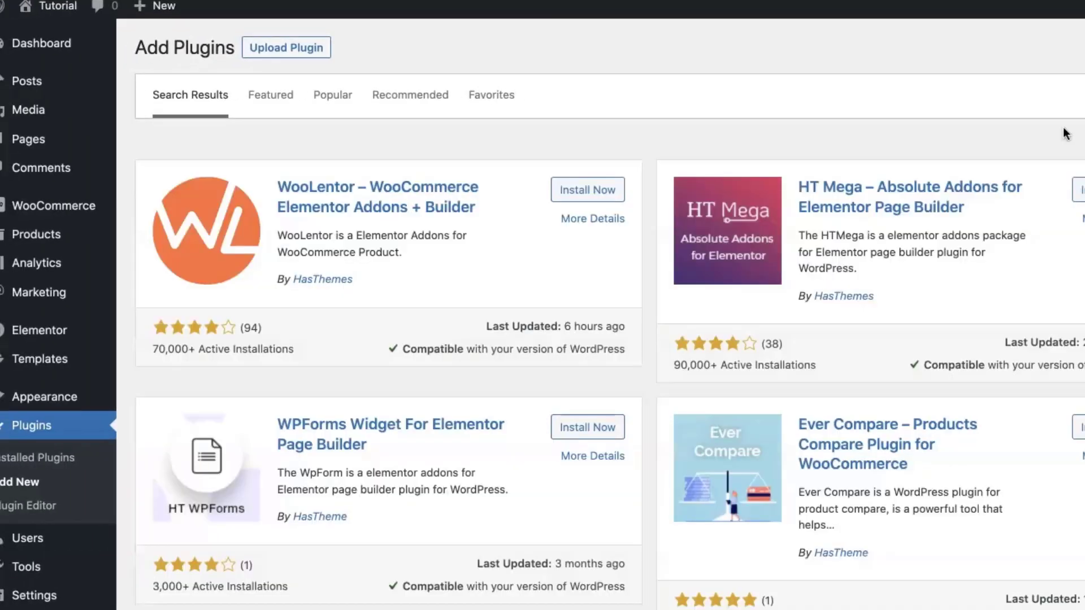
pyautogui.click(588, 190)
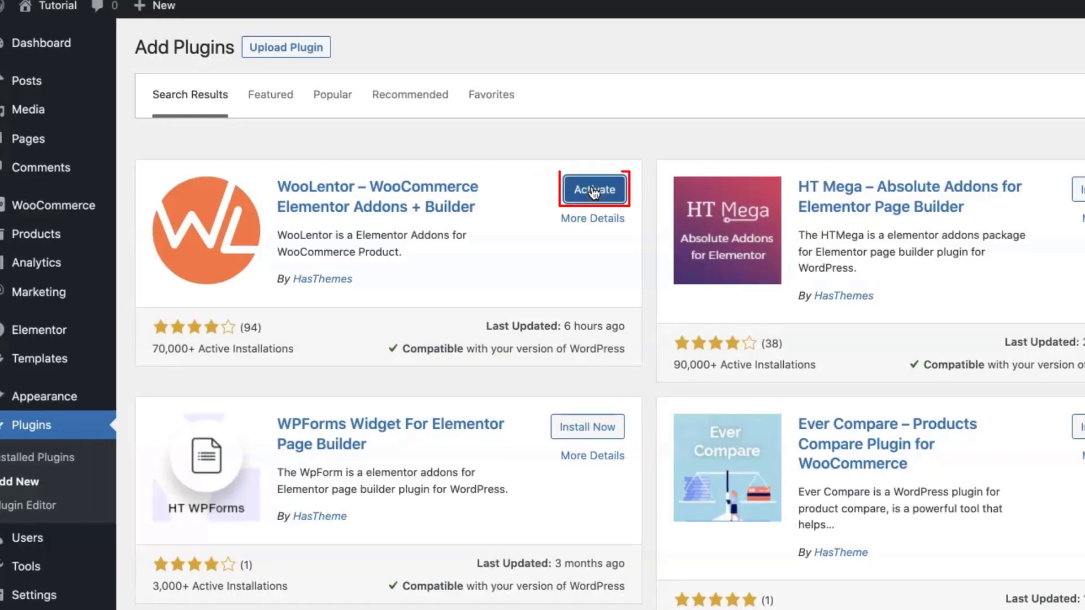
pyautogui.click(594, 190)
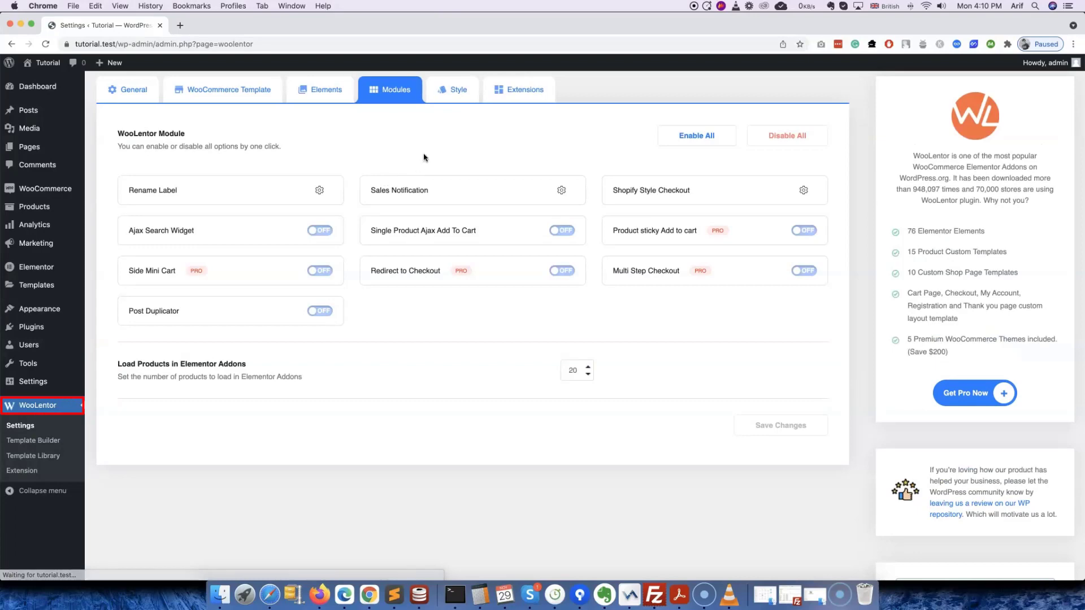
# Open the Shopify Style Checkout settings, then reload the store's checkout page to check it.
pyautogui.click(804, 191)
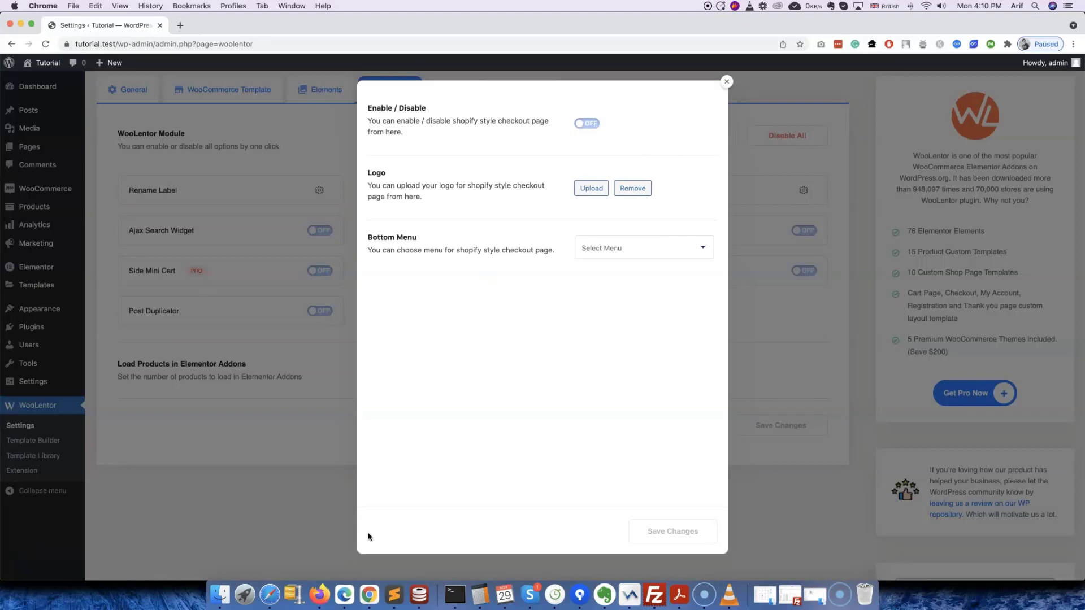
pyautogui.click(344, 587)
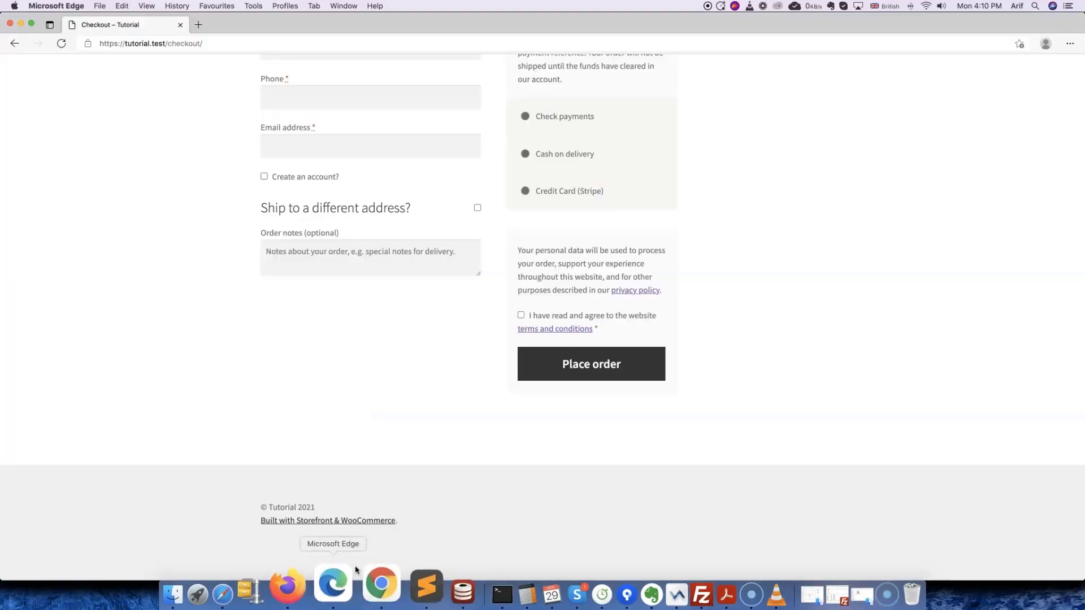
pyautogui.rightClick(197, 209)
pyautogui.click(239, 265)
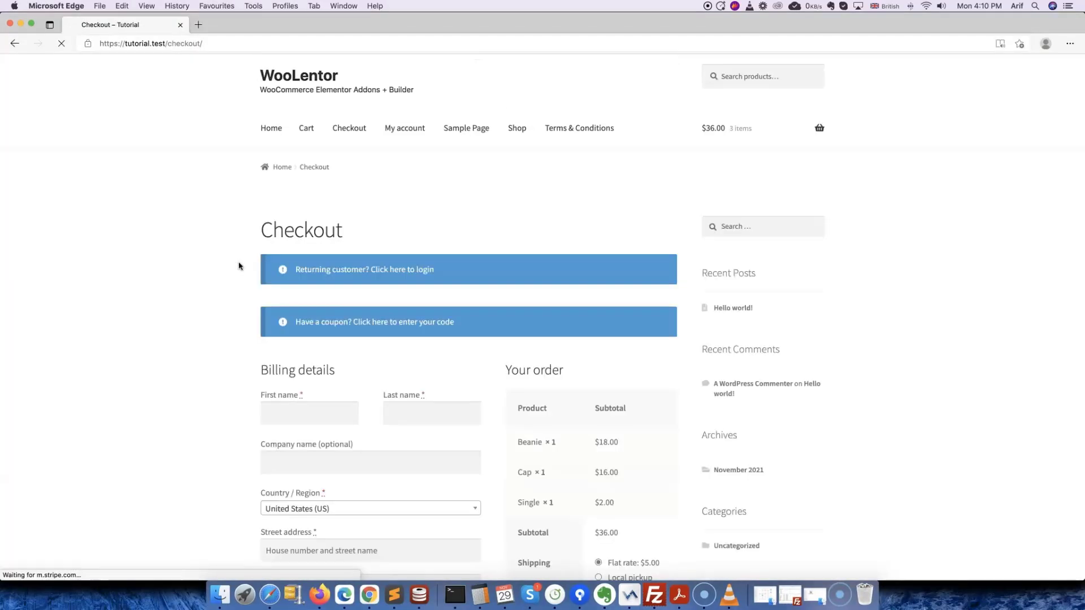
pyautogui.scroll(-10, 239, 266)
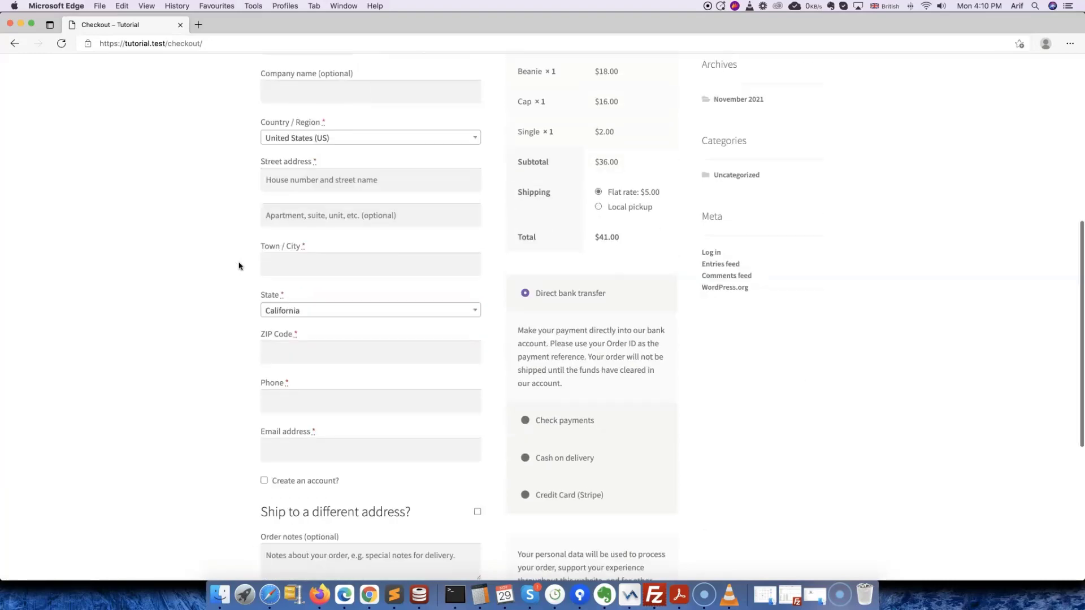
# Switch Shopify Style Checkout to ON and save the settings.
pyautogui.click(361, 584)
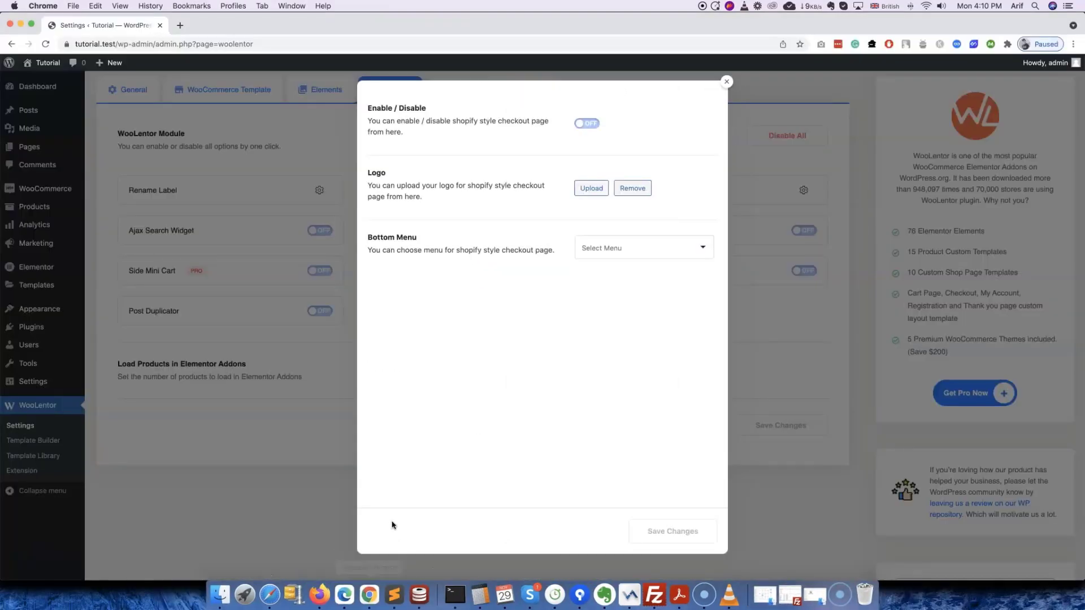
pyautogui.click(587, 123)
pyautogui.click(683, 531)
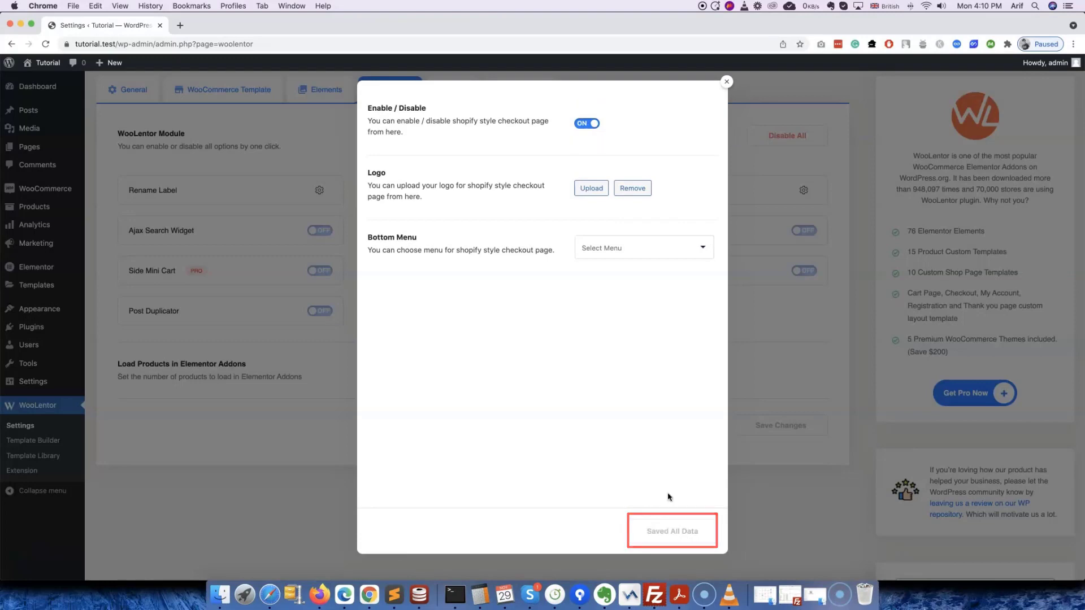
# Reload the store's checkout in Edge to show the Shopify-style layout totalling $41.00.
pyautogui.click(345, 585)
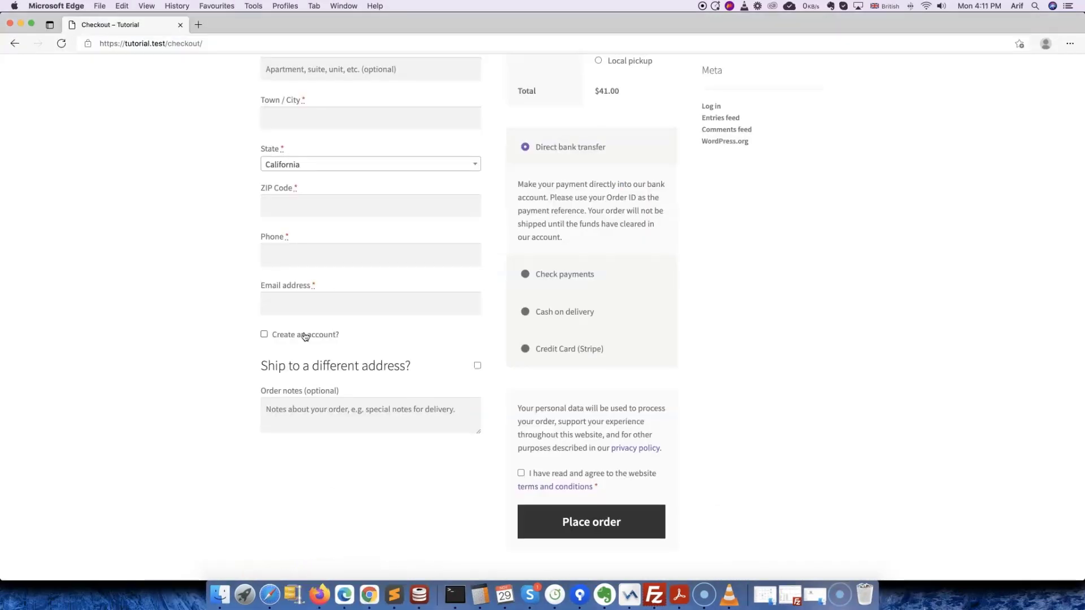
pyautogui.scroll(10, 304, 334)
pyautogui.scroll(2, 305, 336)
pyautogui.rightClick(169, 242)
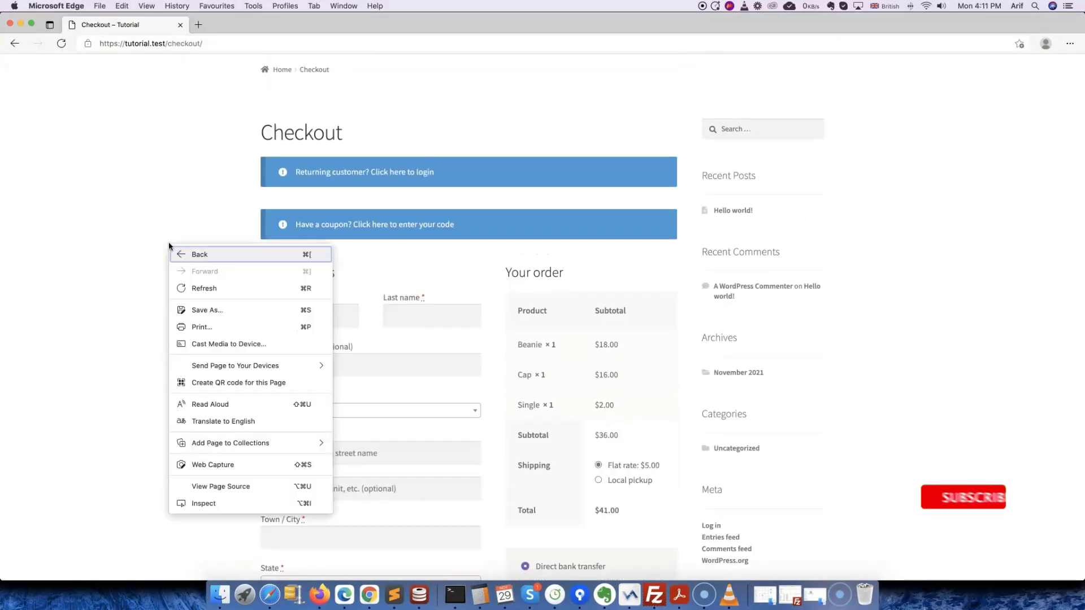
pyautogui.click(198, 289)
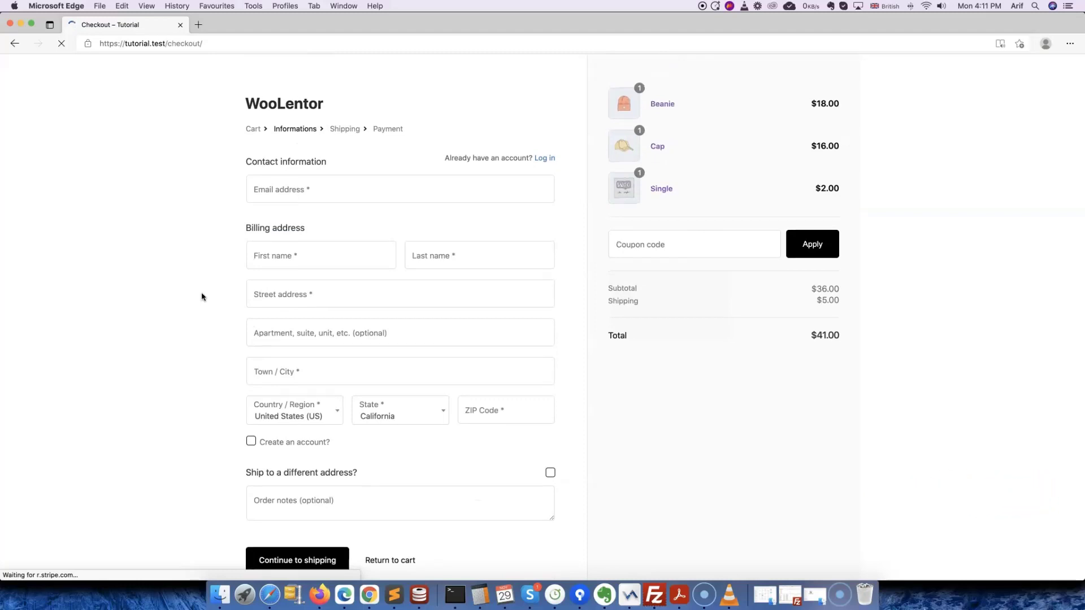
# Apply coupon 'welcome' to the order, then remove it.
pyautogui.click(689, 243)
pyautogui.write('welcome')
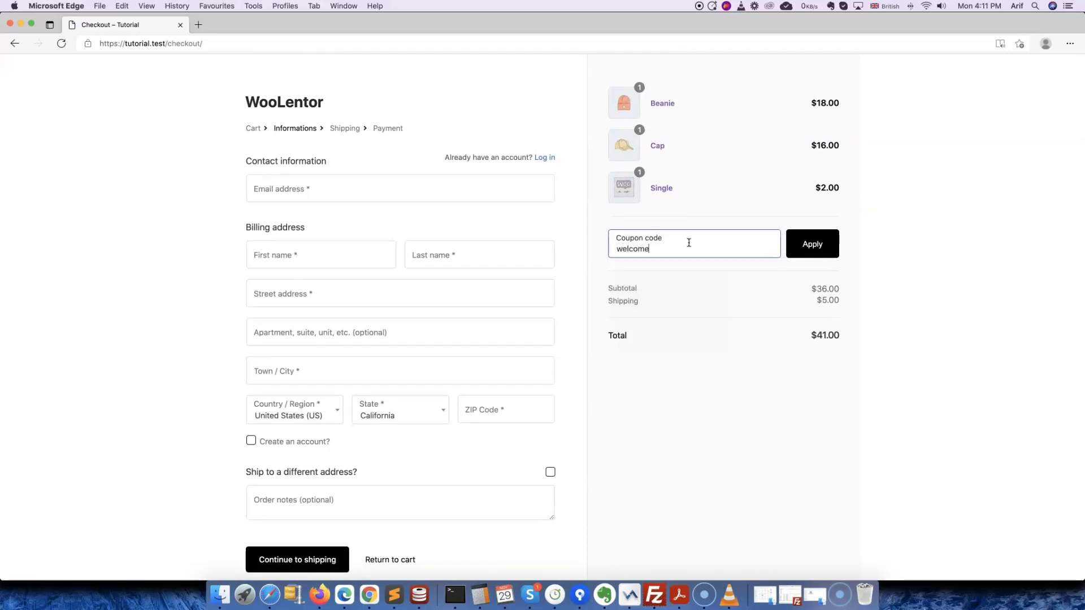
pyautogui.click(814, 247)
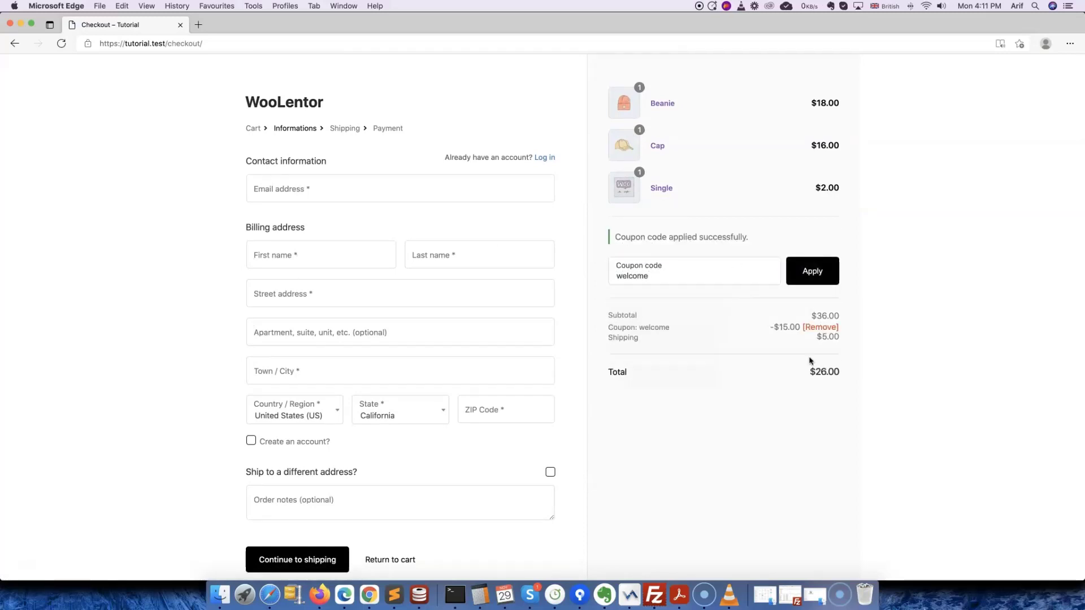
pyautogui.click(813, 330)
# Try invalid coupon 'xyz', then reapply 'welcome' for -$15.00 and a $26.00 total.
pyautogui.click(673, 276)
pyautogui.write('xyz')
pyautogui.click(806, 274)
pyautogui.moveTo(649, 275); pyautogui.dragTo(604, 274)
pyautogui.write('welcome')
pyautogui.click(833, 274)
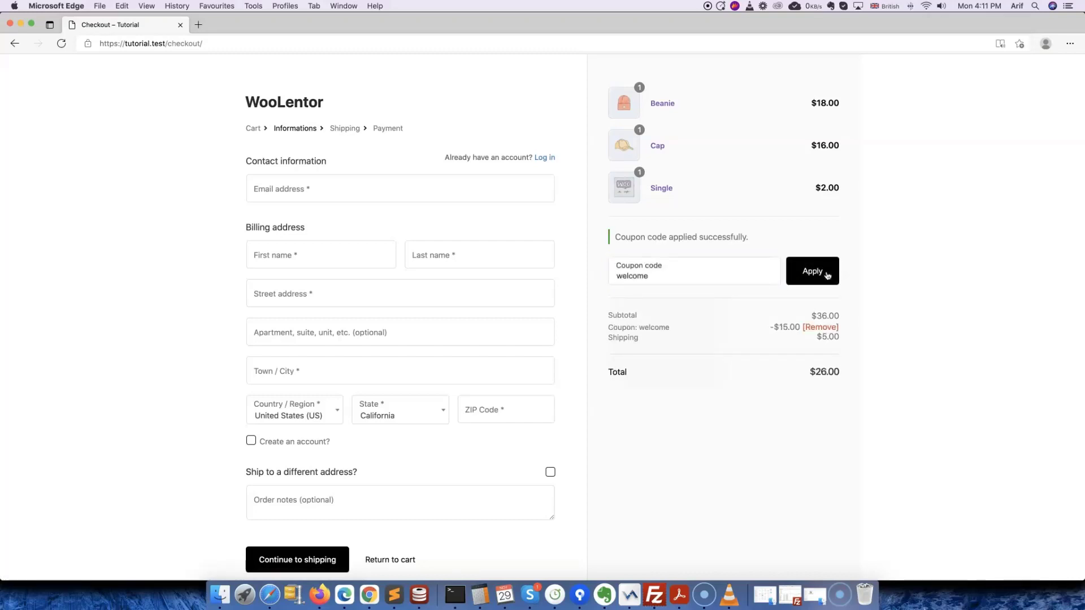
# Toggle the returning-customer login form, then trigger required-field errors by continuing to shipping with empty fields.
pyautogui.click(546, 158)
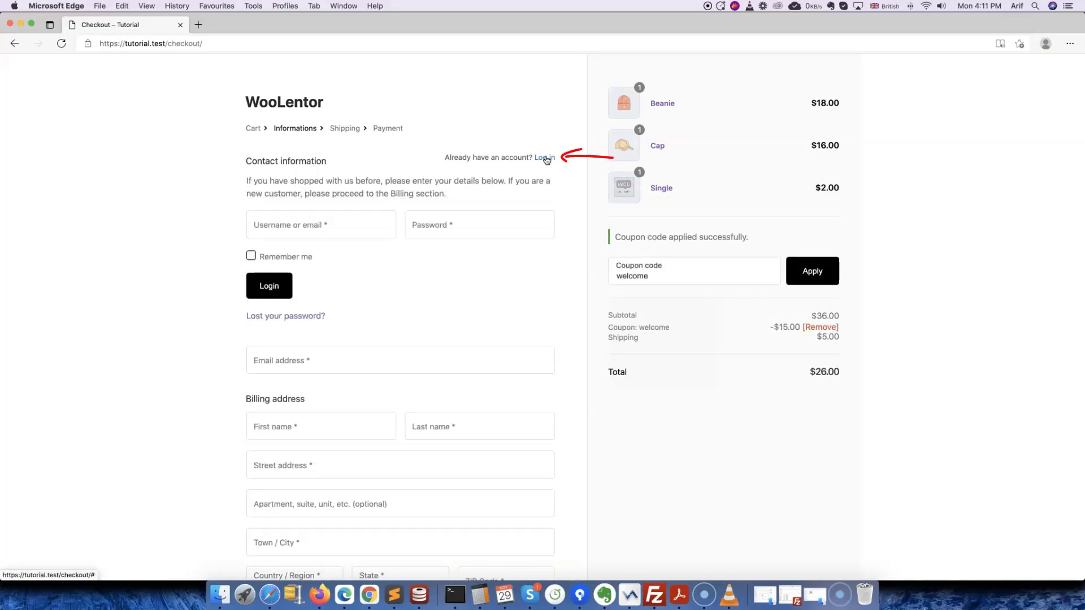
pyautogui.click(546, 158)
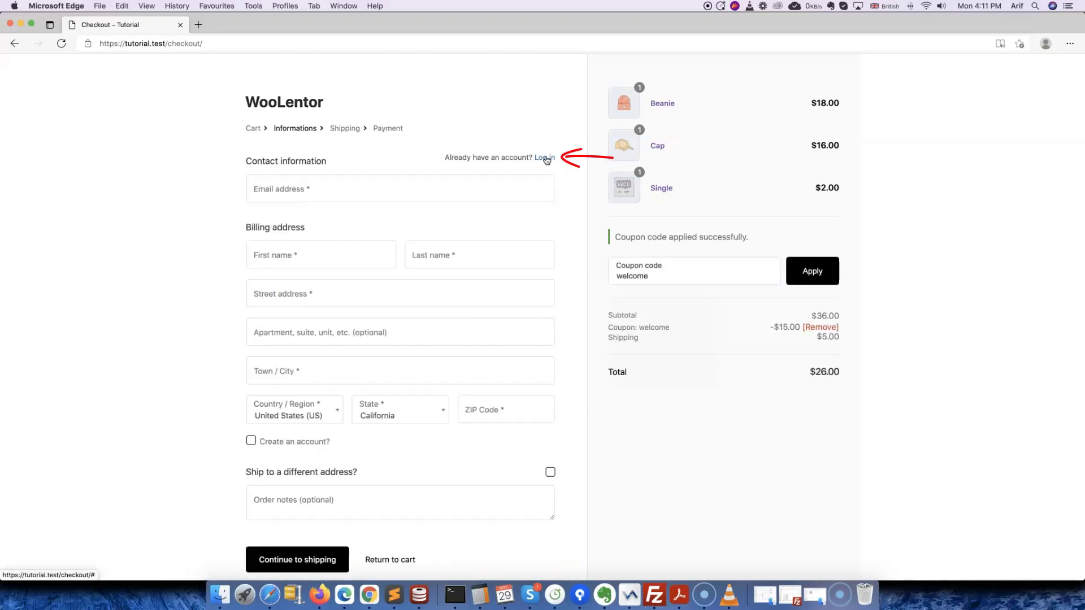
pyautogui.scroll(-2, 281, 260)
pyautogui.click(295, 521)
# Fill the billing e-mail and the customer's first and last name from saved data.
pyautogui.click(288, 221)
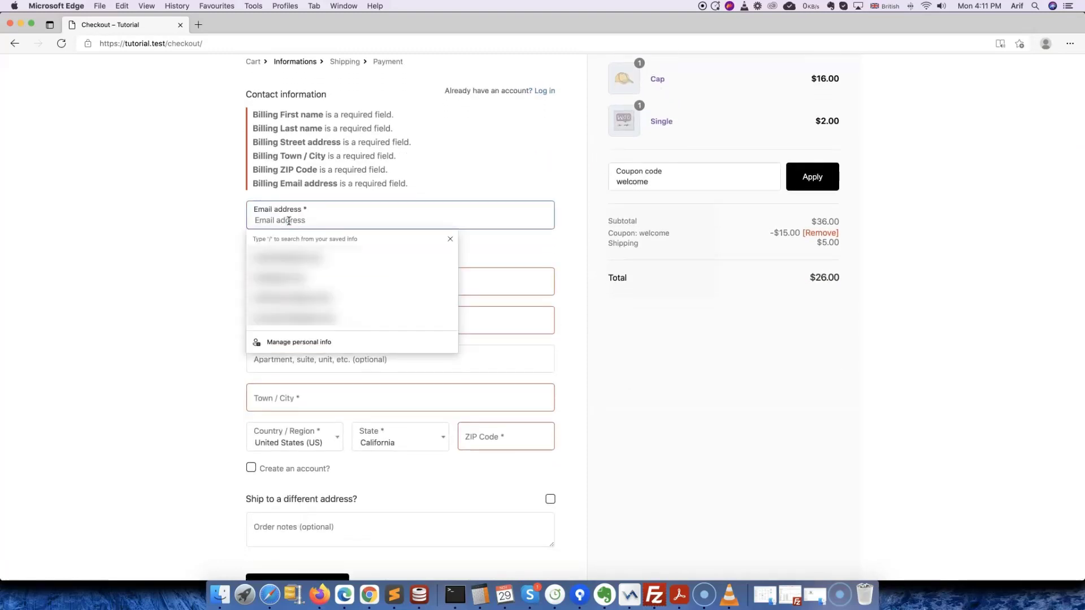
pyautogui.click(279, 277)
pyautogui.click(270, 283)
pyautogui.write('John')
pyautogui.click(412, 285)
pyautogui.write('Smi')
pyautogui.click(421, 323)
# Enter the customer's street address, town / city and ZIP code.
pyautogui.click(340, 325)
pyautogui.write('Californ')
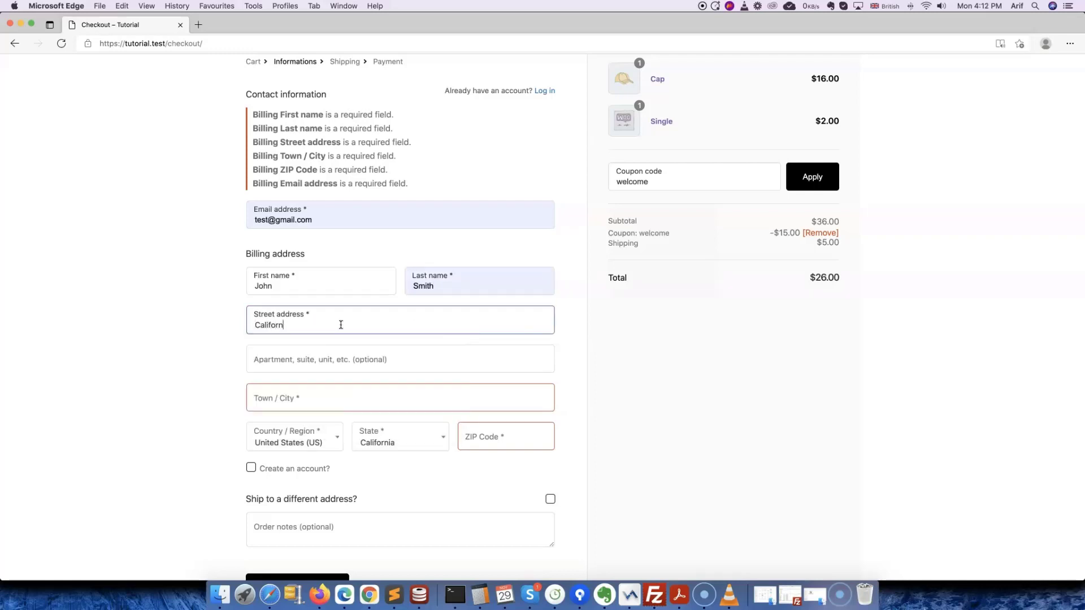
pyautogui.write('ia, Dhaka')
pyautogui.click(339, 401)
pyautogui.write('California')
pyautogui.click(483, 439)
pyautogui.write('19')
pyautogui.scroll(-2, 483, 438)
pyautogui.write('230')
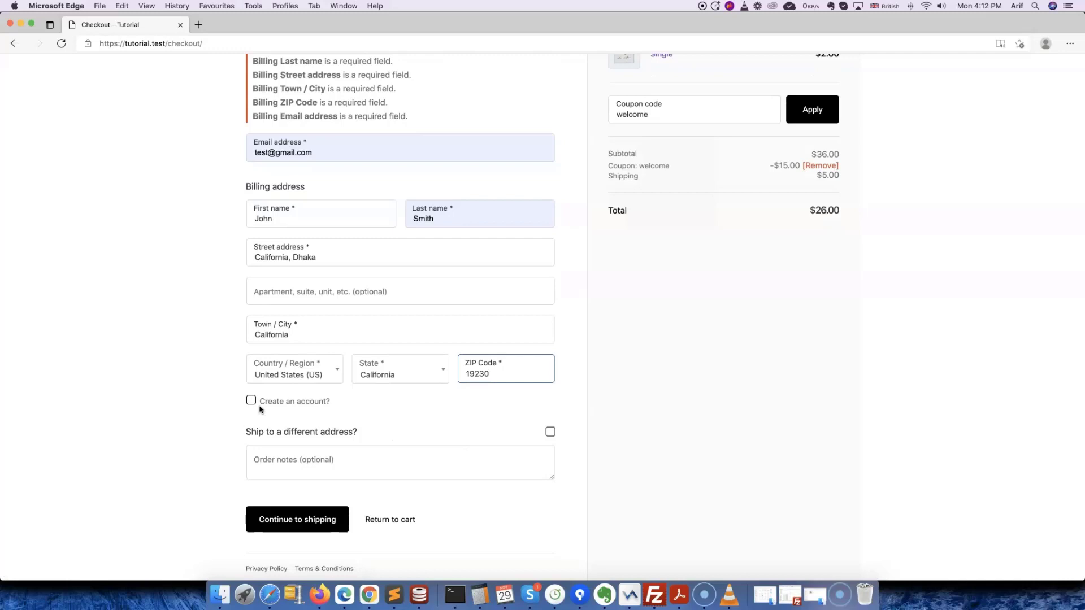
# Keep shipping to the billing address and advance to the Shipping step with Flat rate $5.00.
pyautogui.click(550, 432)
pyautogui.scroll(-6, 549, 435)
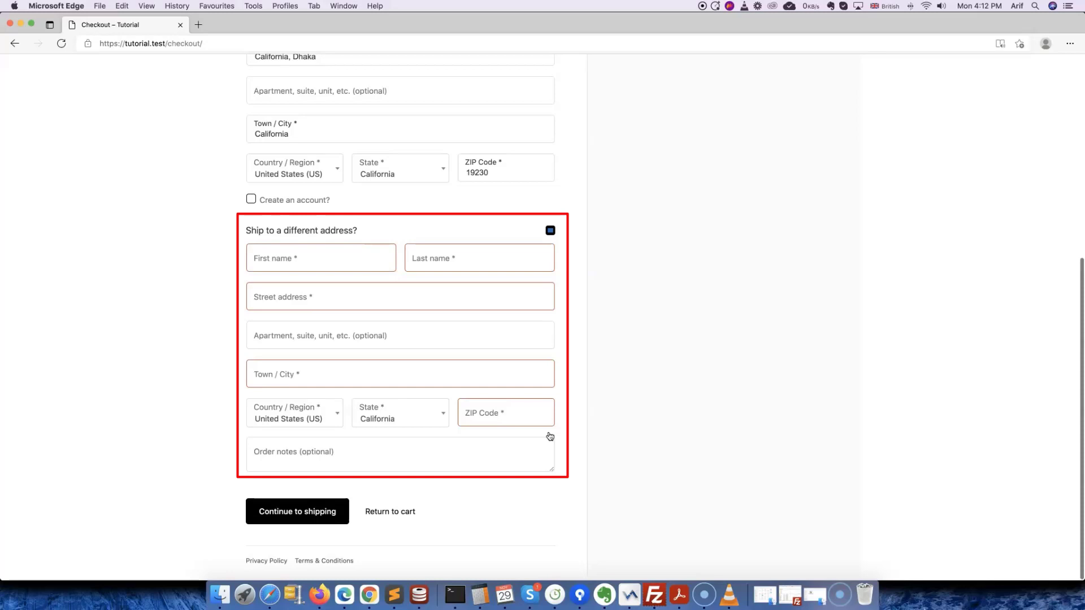
pyautogui.scroll(5, 549, 434)
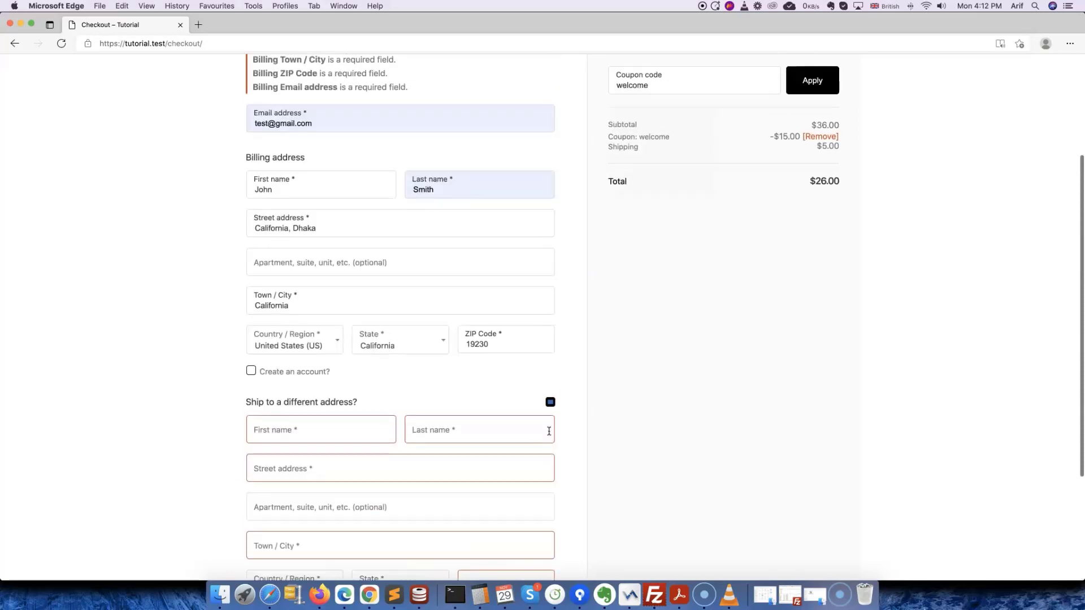
pyautogui.click(550, 402)
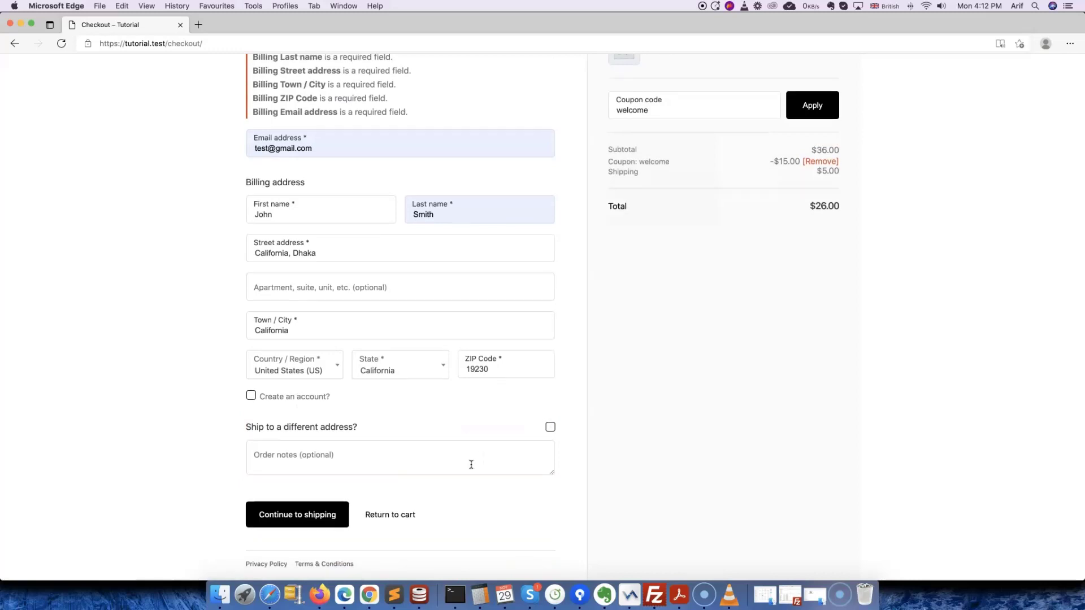
pyautogui.click(335, 518)
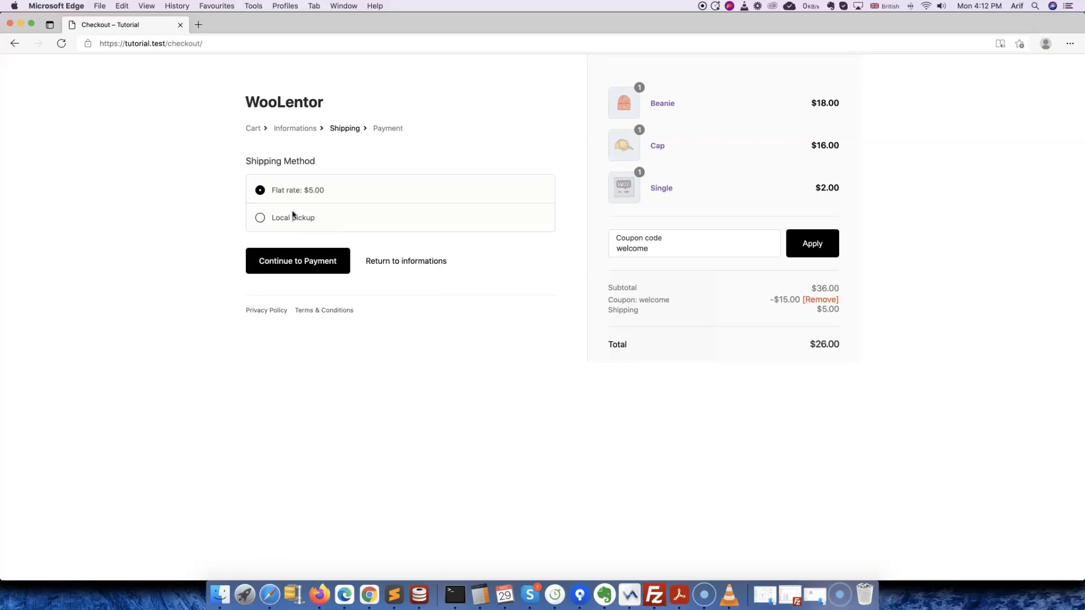
# Try Local pickup, return to Flat rate $5.00, and continue to the Payment step.
pyautogui.click(260, 218)
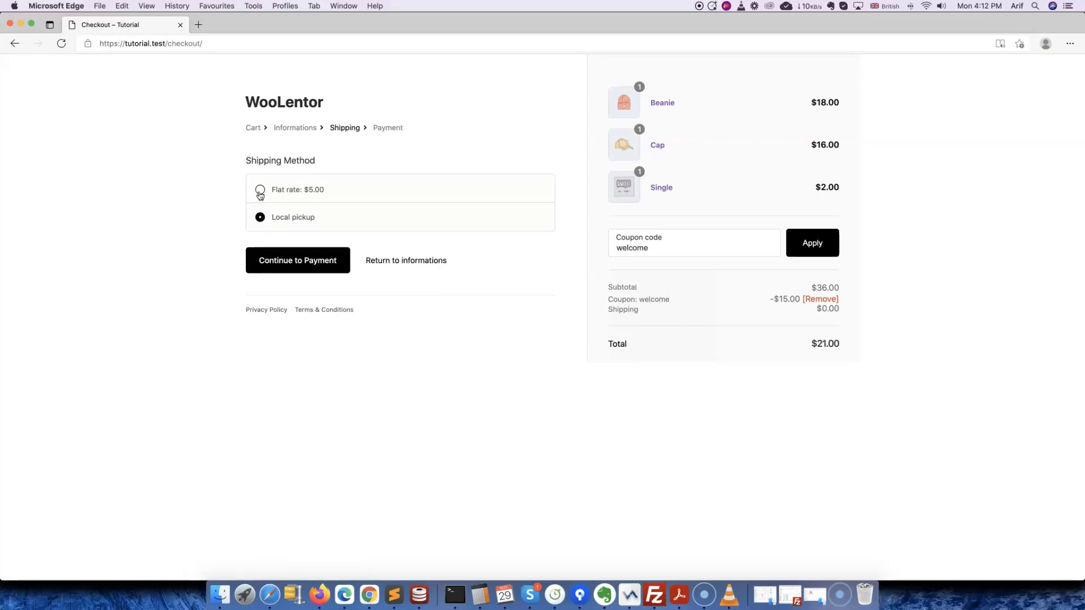
pyautogui.click(260, 194)
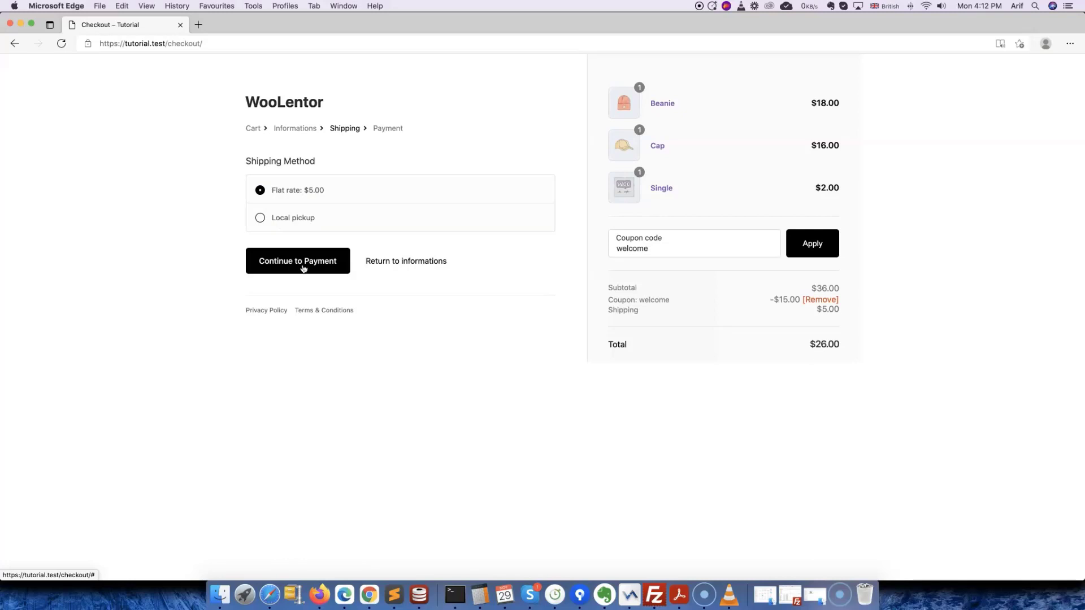
pyautogui.click(303, 269)
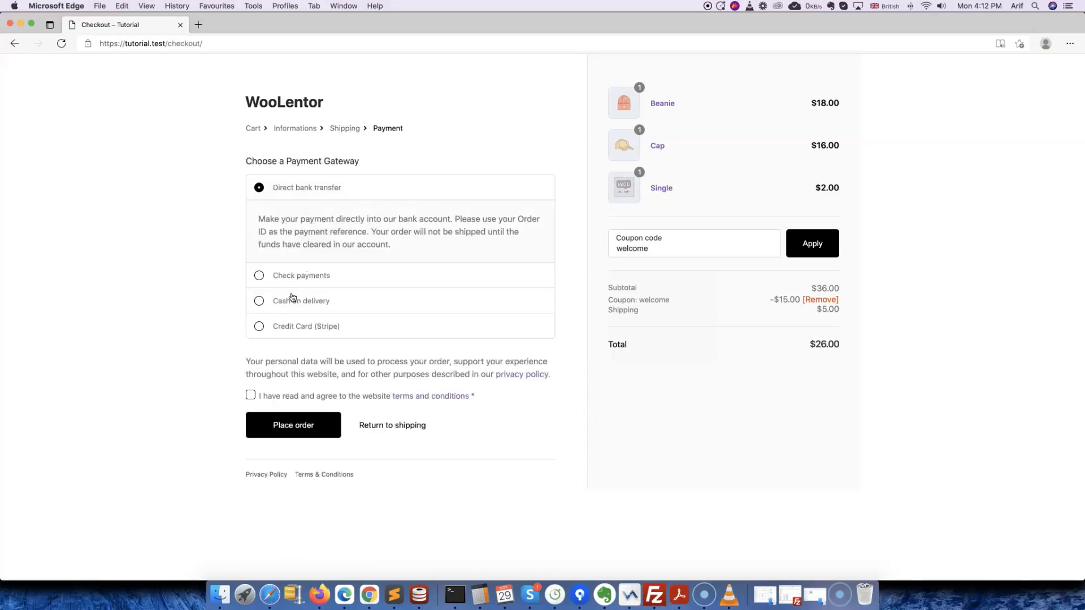
# Switch the payment method to Cash on delivery and tick the terms and conditions checkbox.
pyautogui.click(295, 327)
pyautogui.scroll(-1, 317, 271)
pyautogui.click(291, 199)
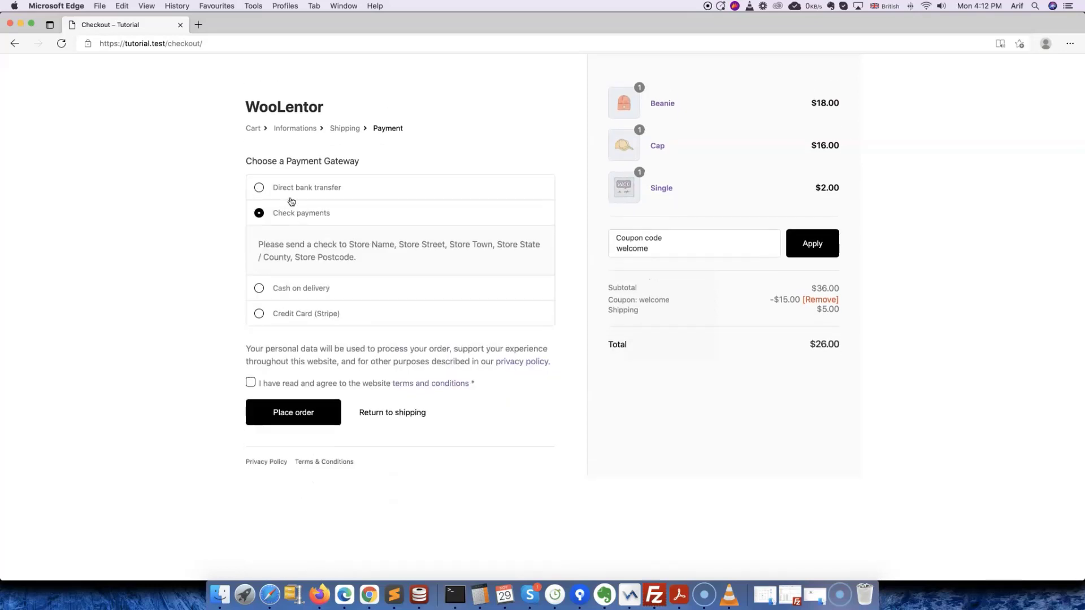
pyautogui.click(286, 276)
pyautogui.click(293, 404)
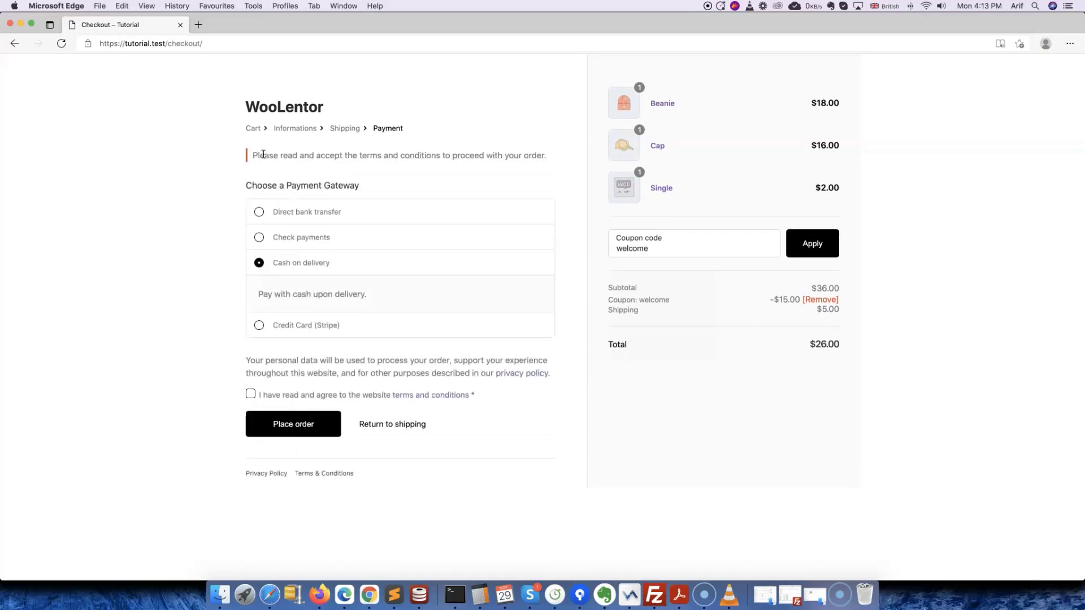
pyautogui.click(250, 394)
# Place the cash-on-delivery order and look over the $26.00 Order received page.
pyautogui.click(290, 426)
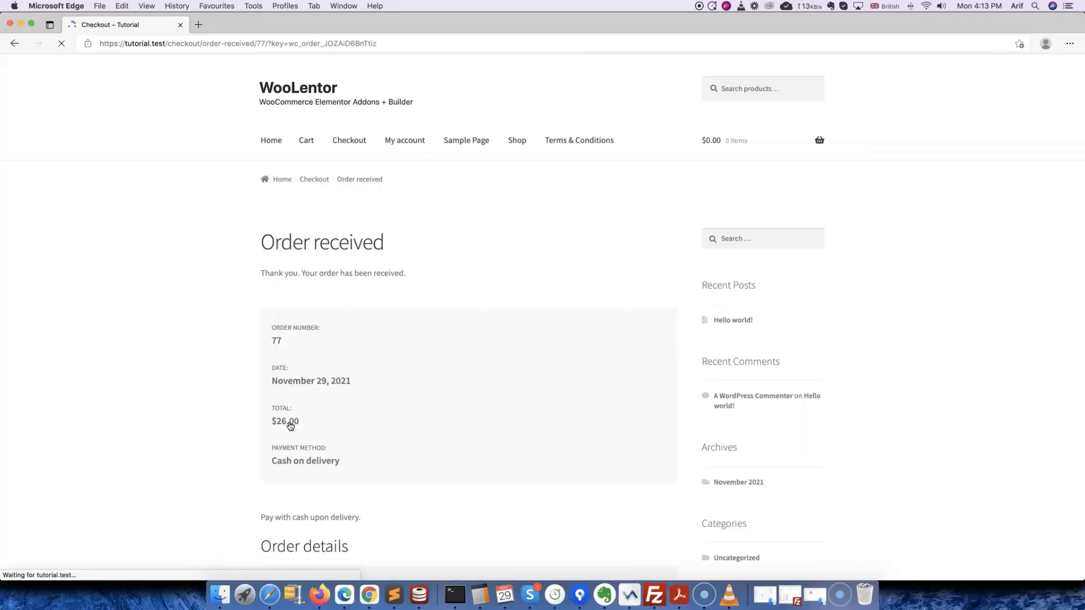
pyautogui.scroll(-5, 325, 428)
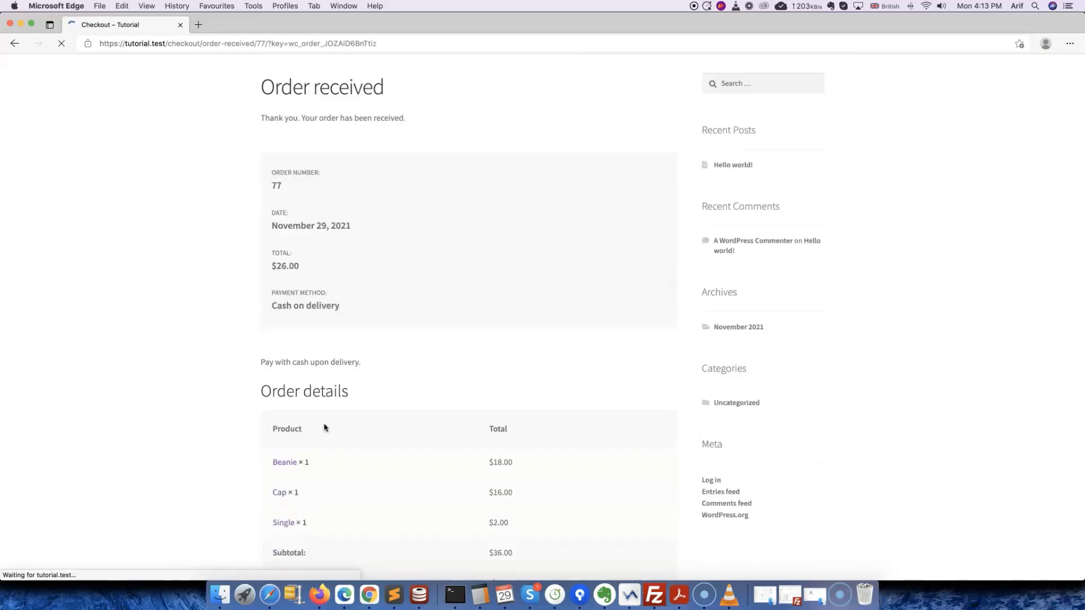
pyautogui.scroll(-4, 325, 428)
pyautogui.scroll(3, 325, 428)
pyautogui.scroll(6, 324, 428)
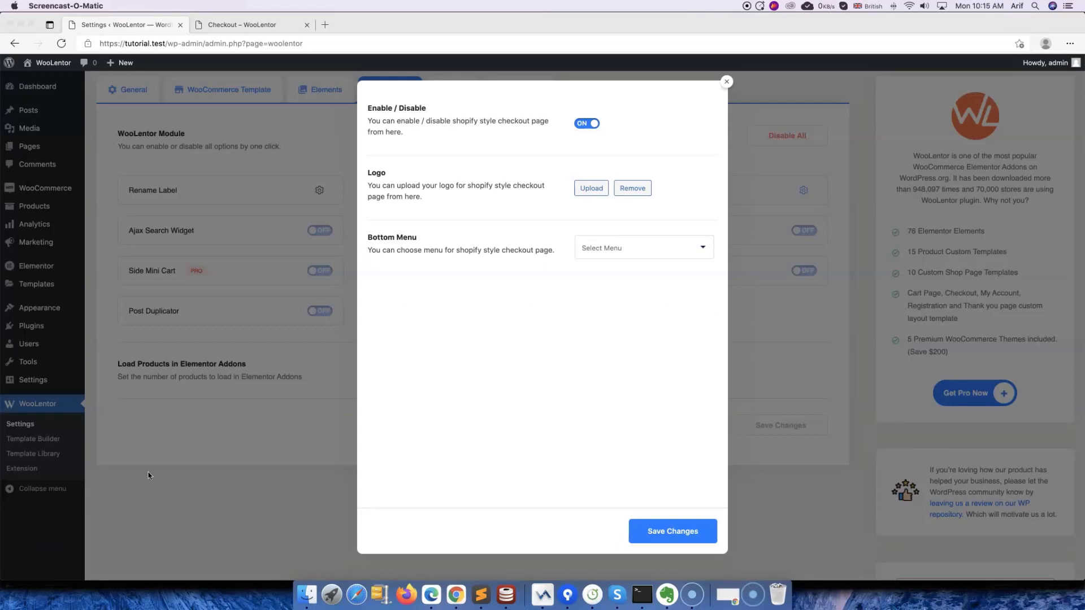
# Choose woolentor-logo.png from the Media Library as the checkout logo and save the settings.
pyautogui.click(591, 190)
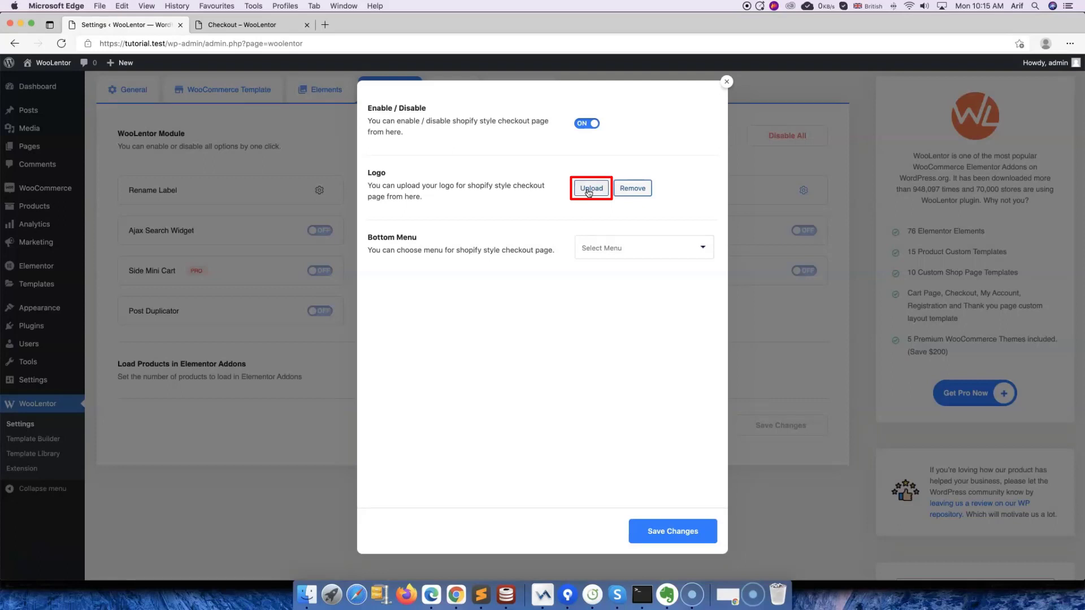
pyautogui.click(588, 192)
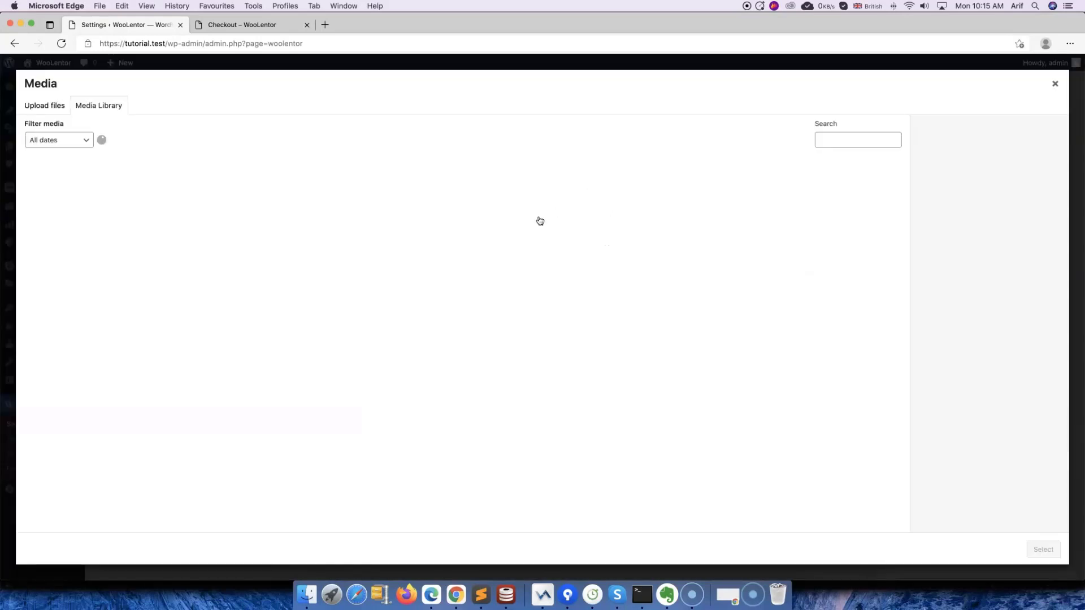
pyautogui.click(70, 201)
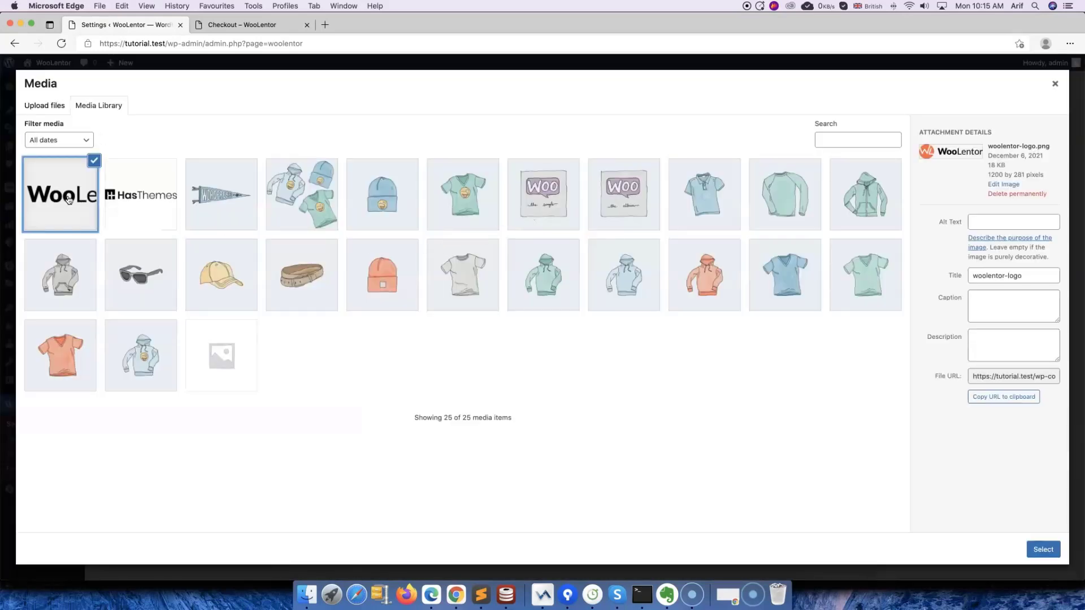
pyautogui.click(1043, 550)
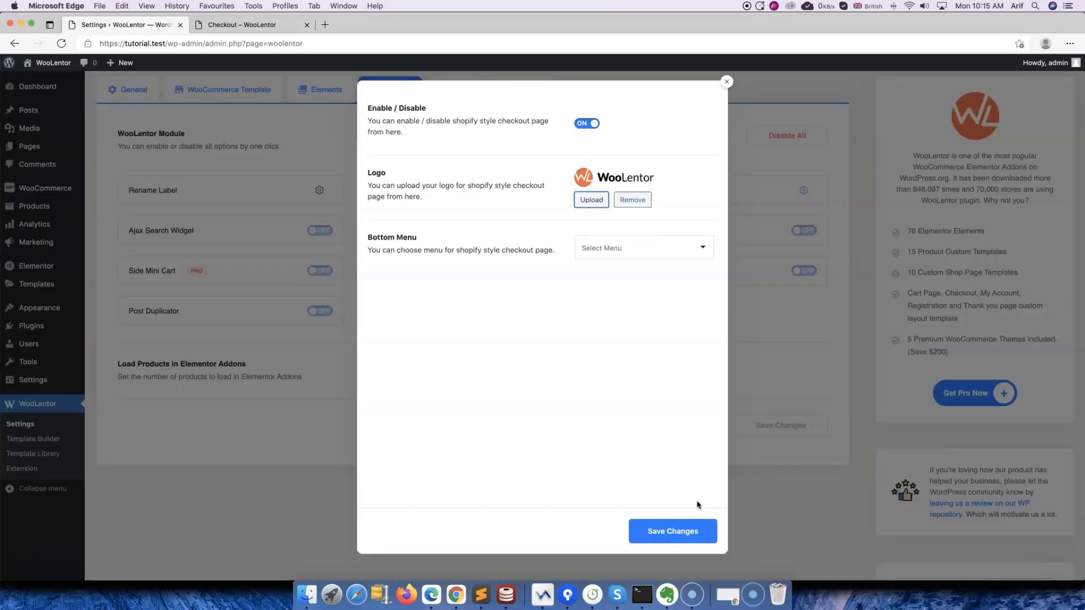
pyautogui.click(682, 531)
# Reload the checkout page to confirm the WooLentor logo now appears.
pyautogui.click(253, 24)
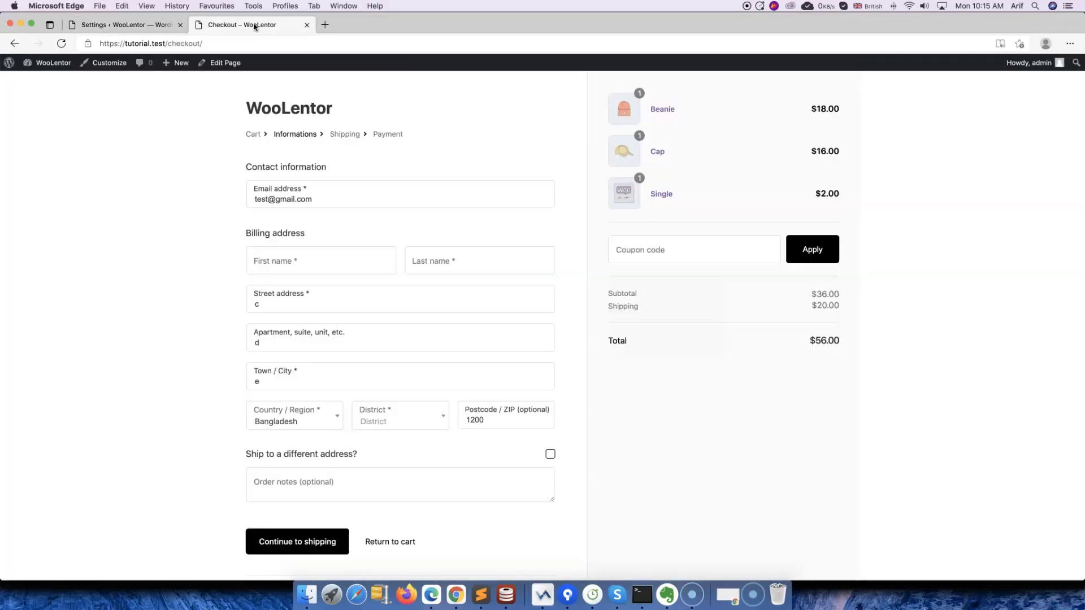
pyautogui.rightClick(254, 23)
pyautogui.click(268, 53)
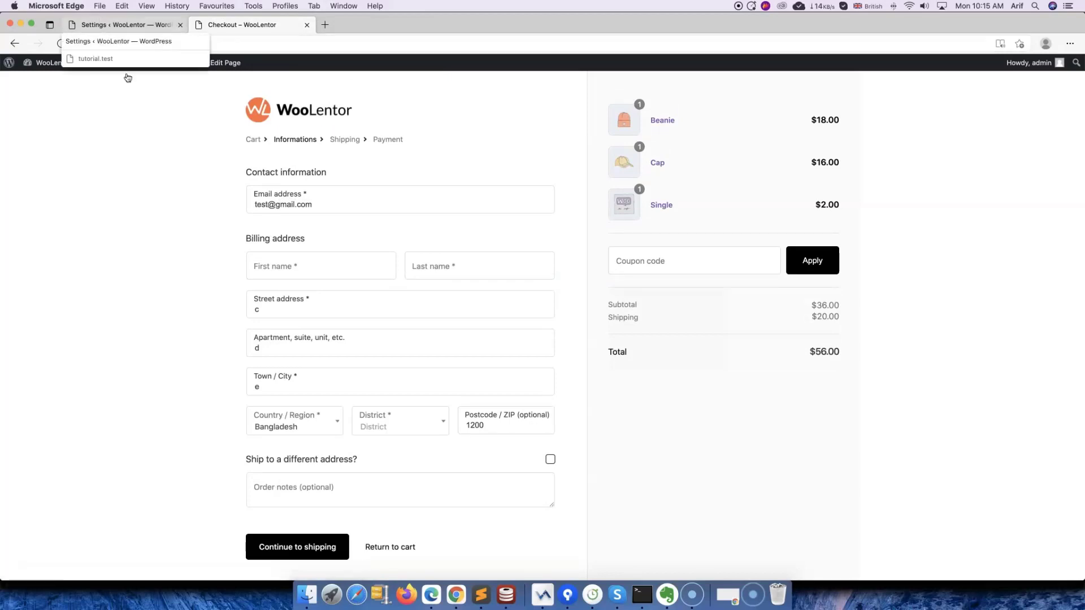
pyautogui.scroll(-1, 150, 109)
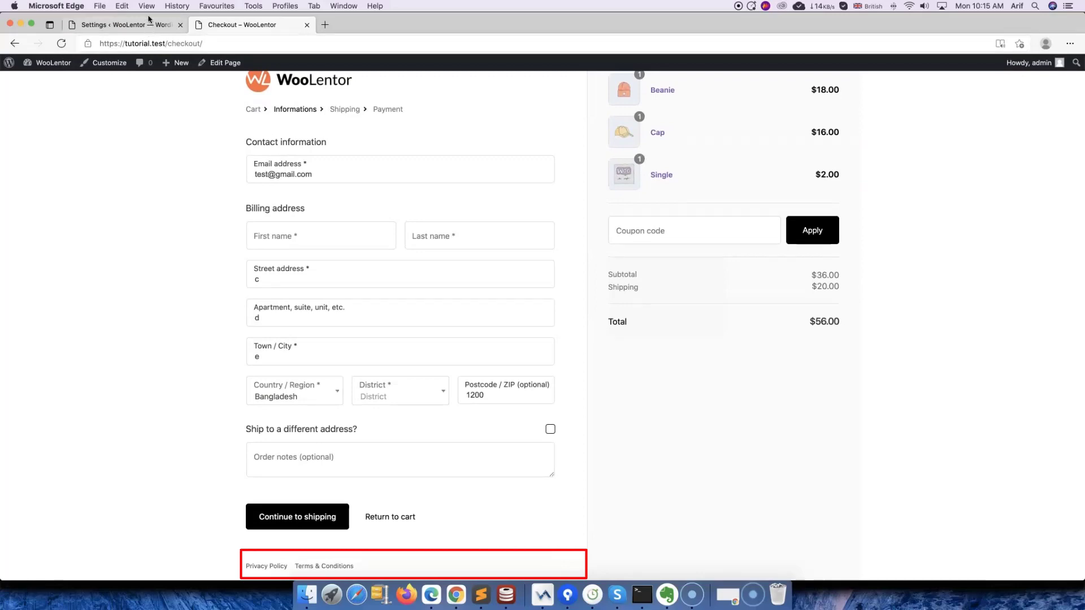
# Save 'Extra footer menu' as the Bottom Menu, then reload the checkout to show it.
pyautogui.click(141, 25)
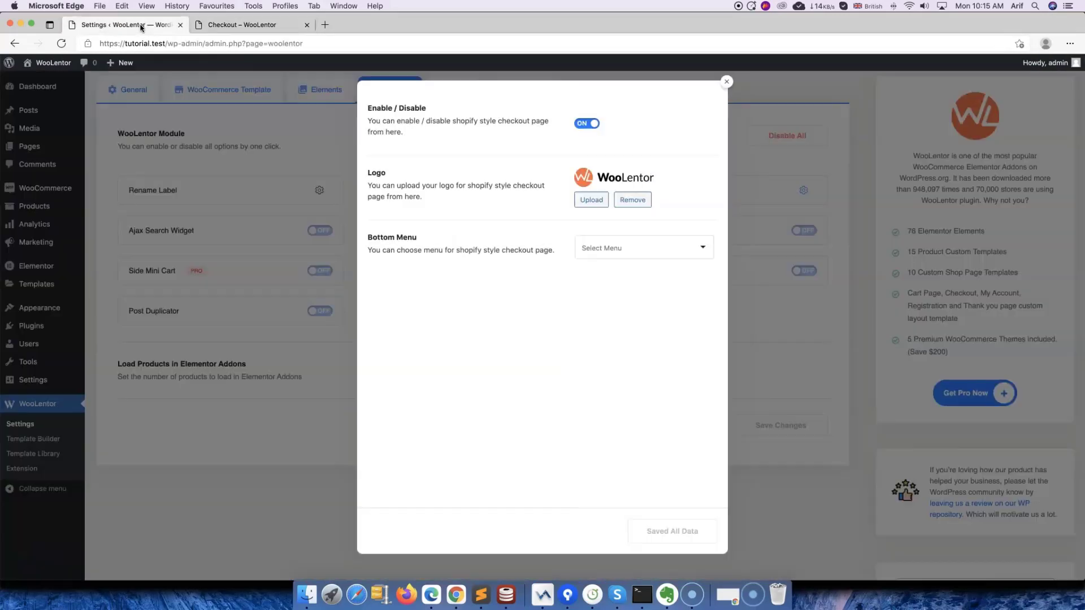
pyautogui.click(622, 249)
pyautogui.click(624, 277)
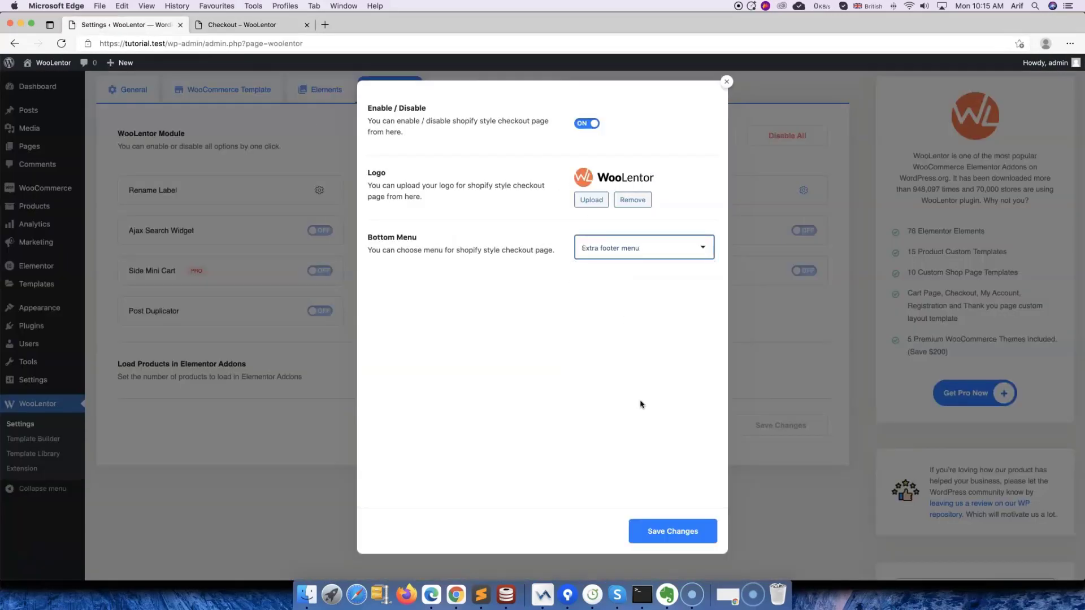
pyautogui.click(670, 532)
pyautogui.click(249, 25)
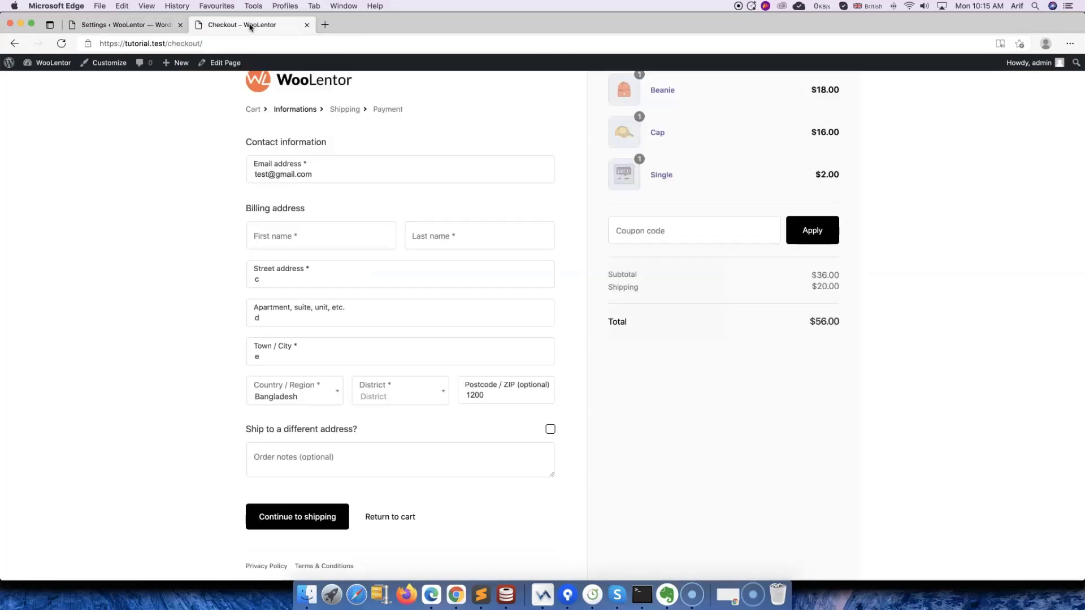
pyautogui.rightClick(252, 26)
pyautogui.click(267, 56)
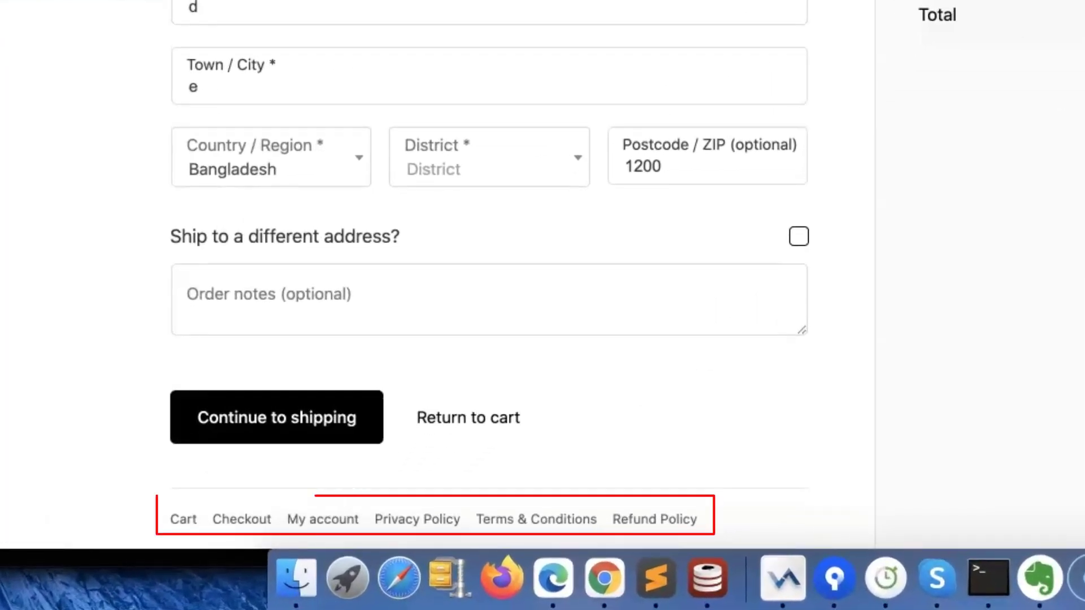